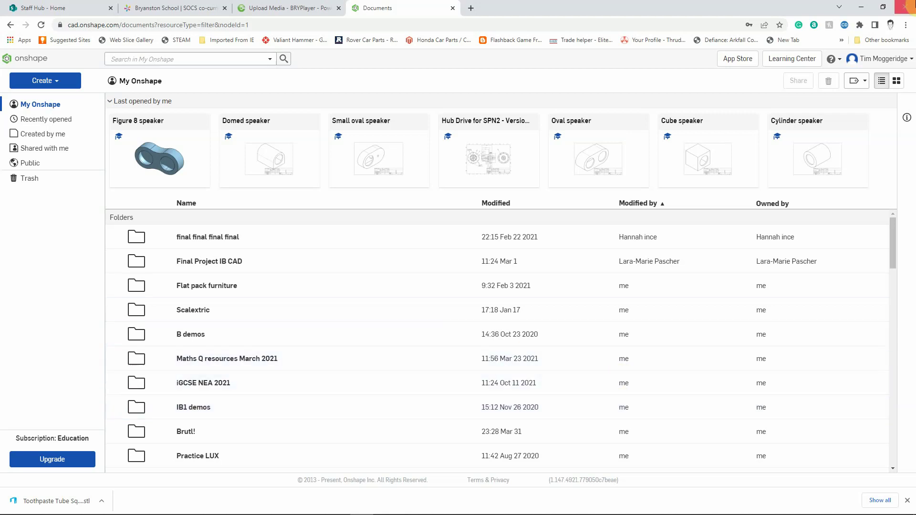
Step: Open the preferences of the Onshape account
click(886, 62)
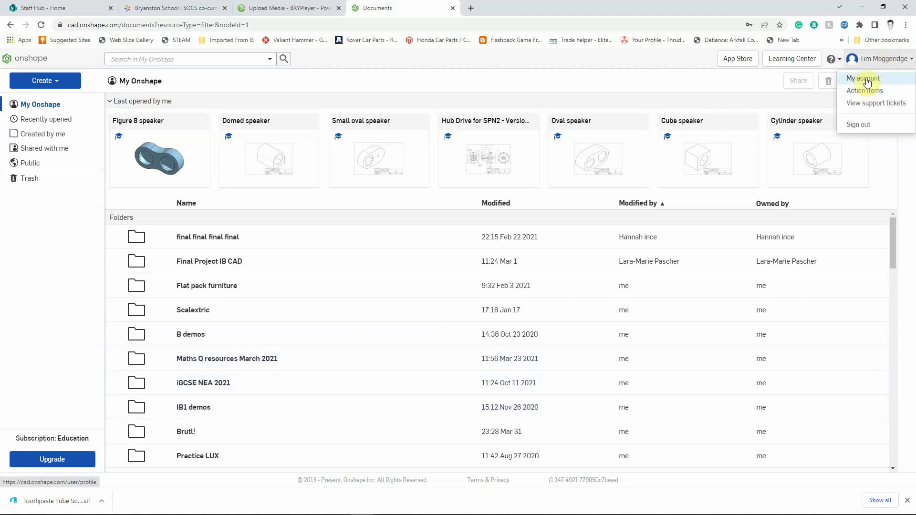
click(867, 80)
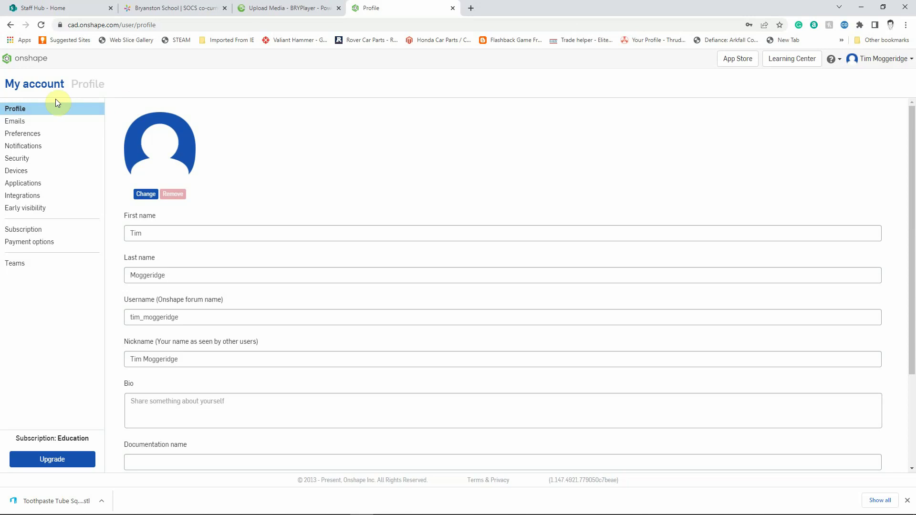
click(33, 135)
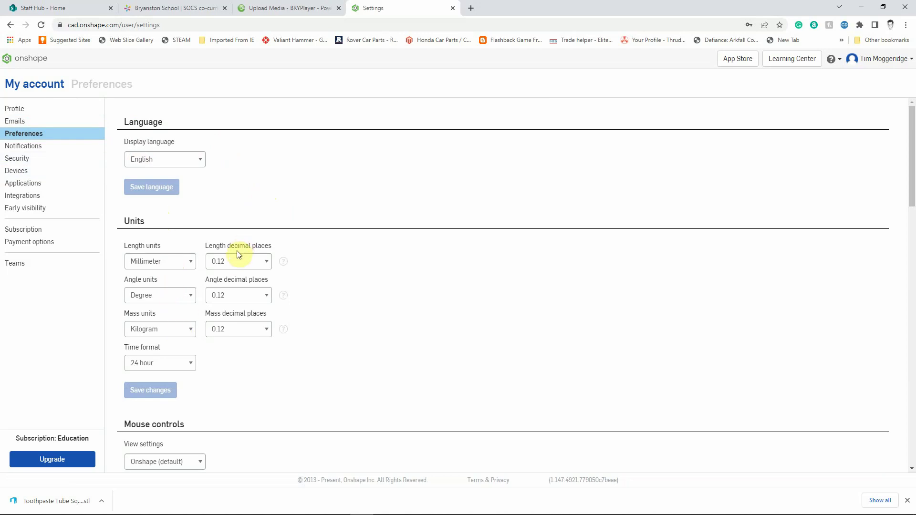
Step: Choose millimeter as the length unit and 0.12 for the length decimal places, and check the time format options
click(190, 261)
click(153, 313)
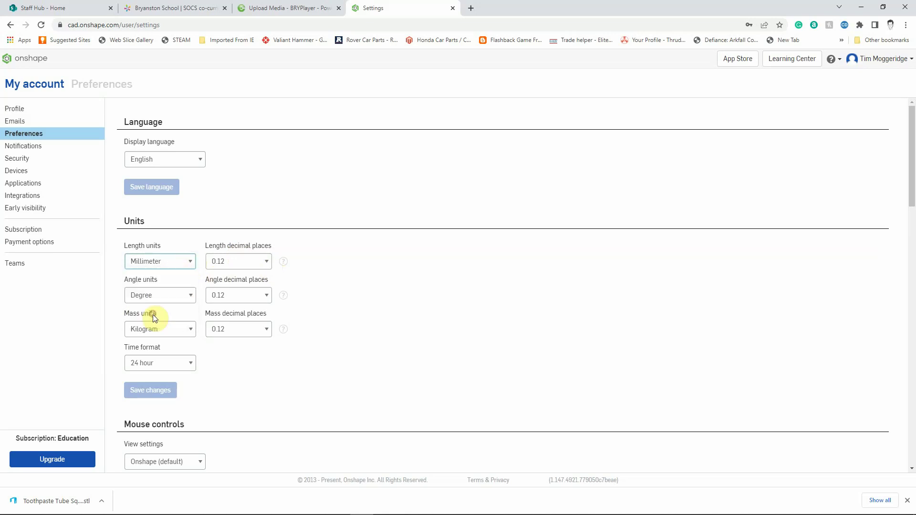
click(265, 262)
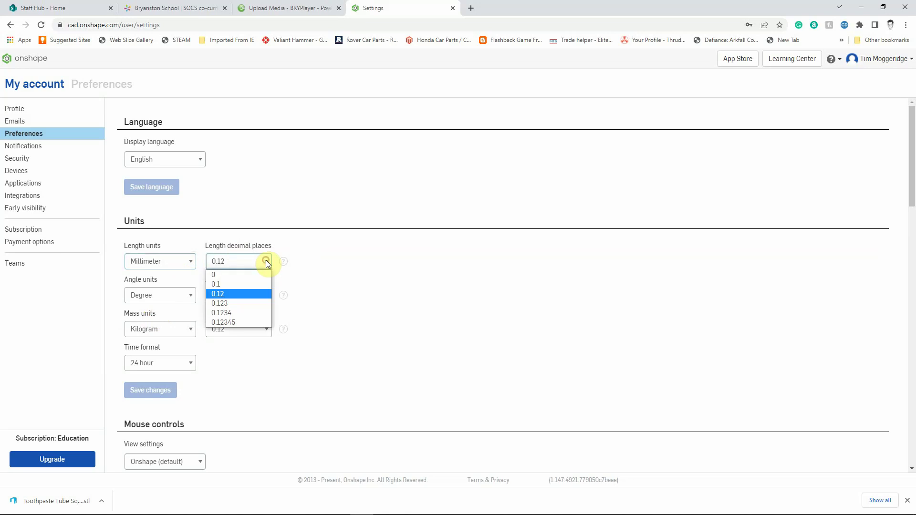
click(242, 294)
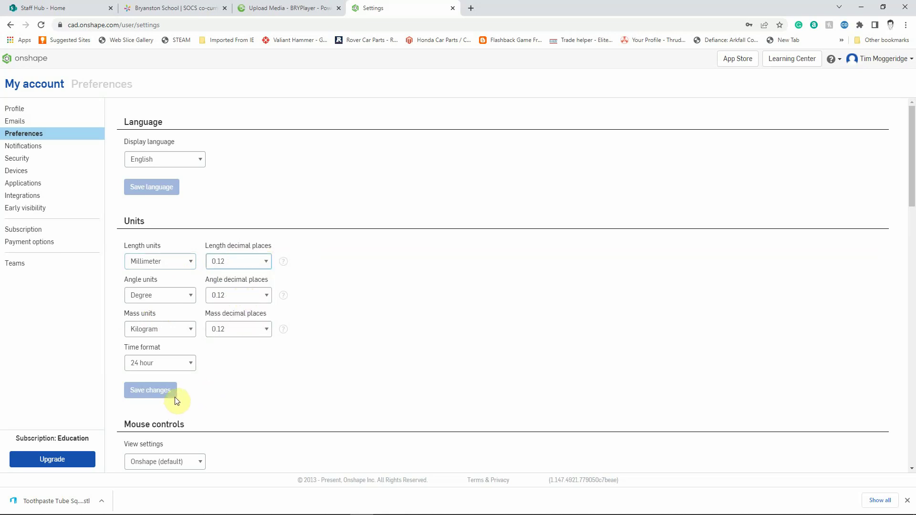
click(189, 364)
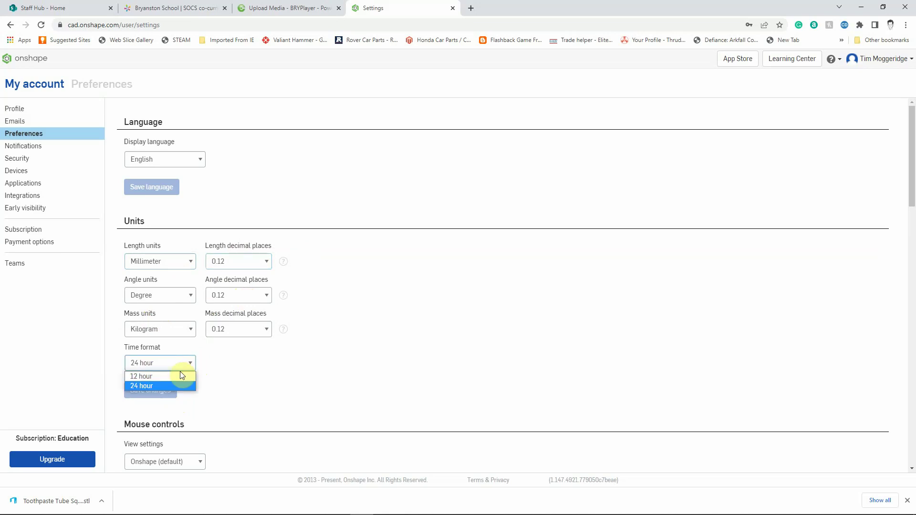
click(316, 380)
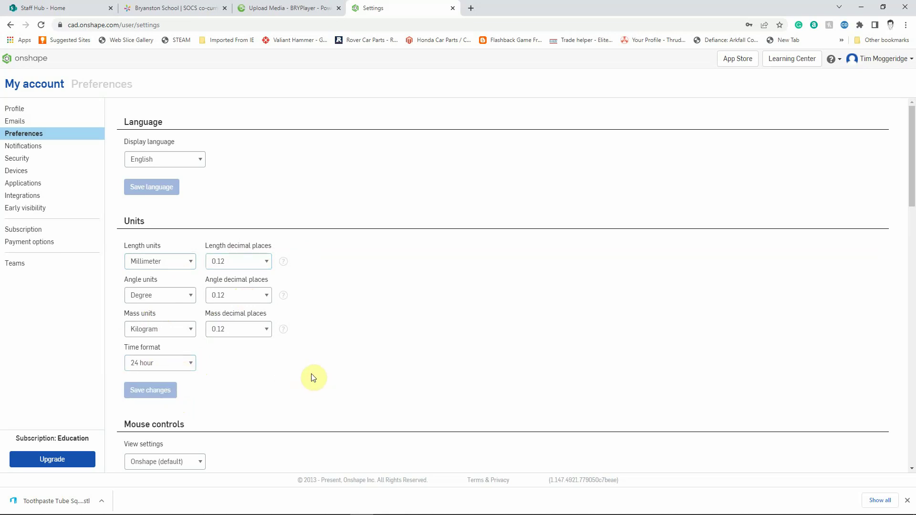
Step: Return to the documents overview and create a new folder named "Digital D&M ECA" in My Onshape
click(26, 61)
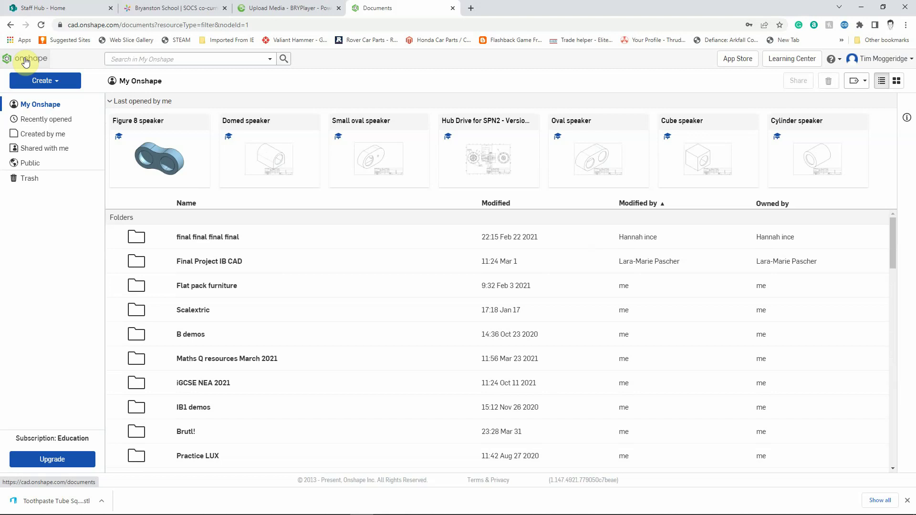
click(48, 83)
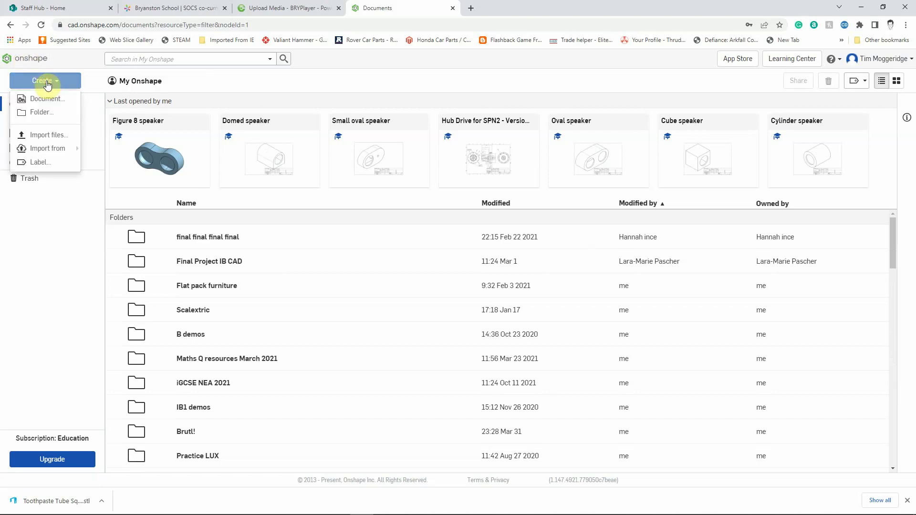
click(38, 112)
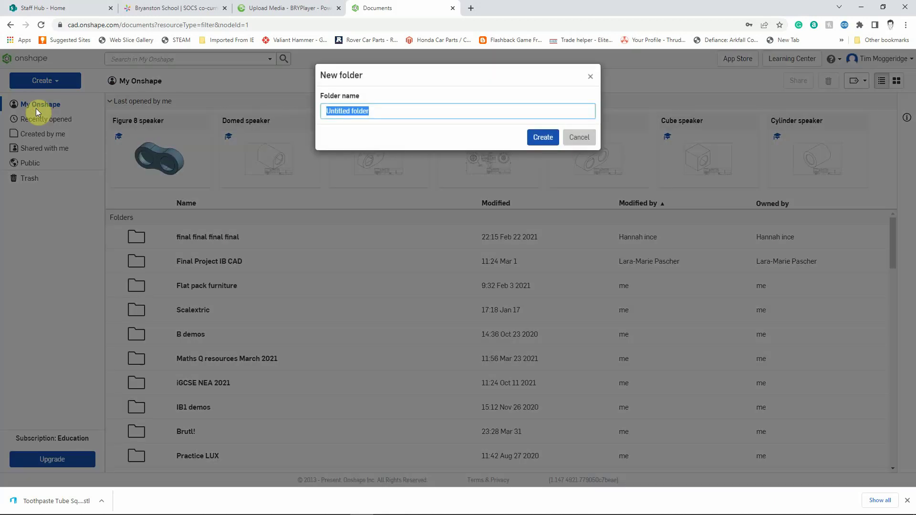
text(Digital D&M ECA)
click(542, 136)
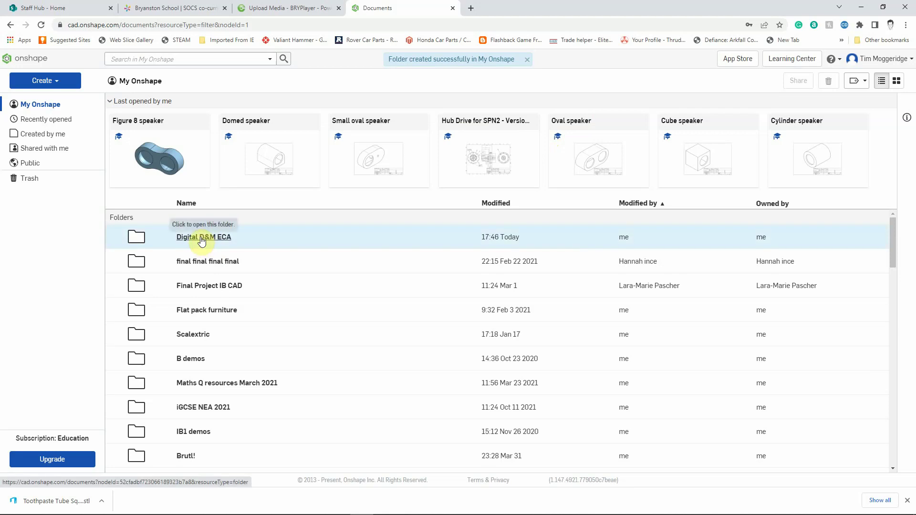
Step: Create a new document named "TPTS" inside the Digital D&M ECA folder
double_click(204, 234)
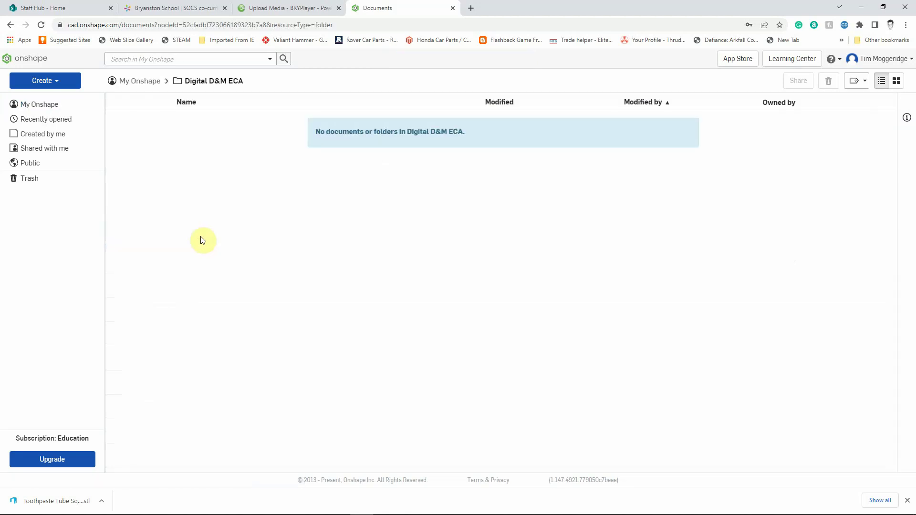
click(55, 82)
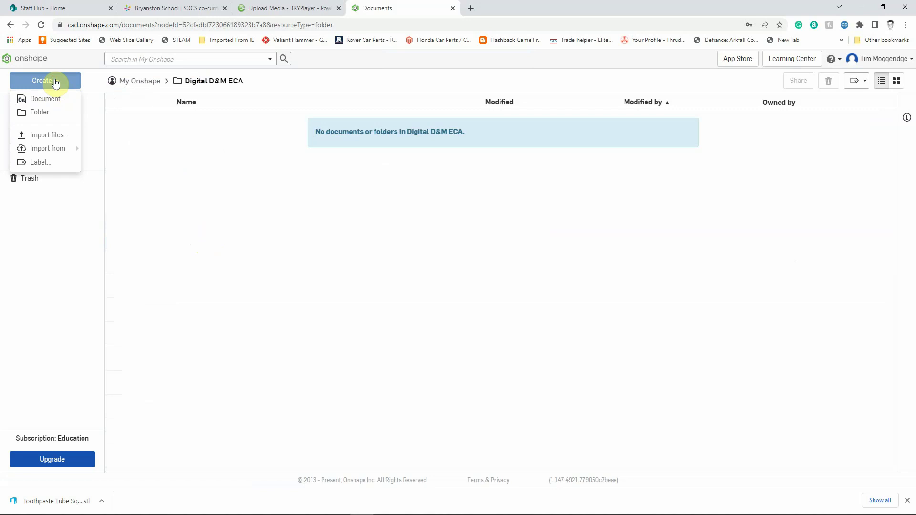
click(51, 102)
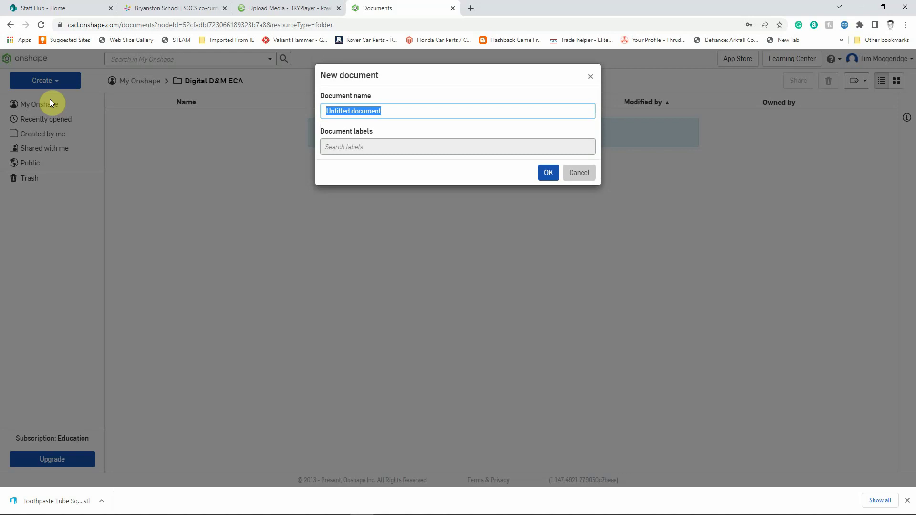
text(TP)
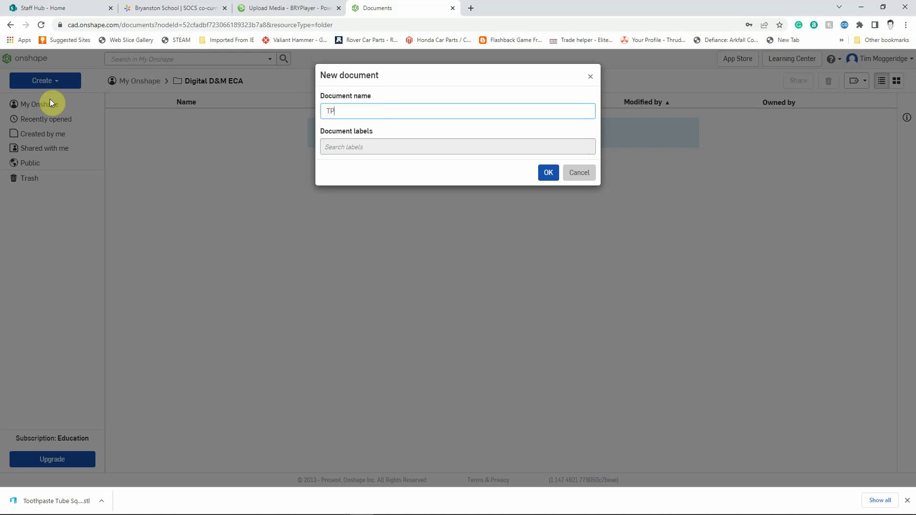
text(TS)
click(548, 174)
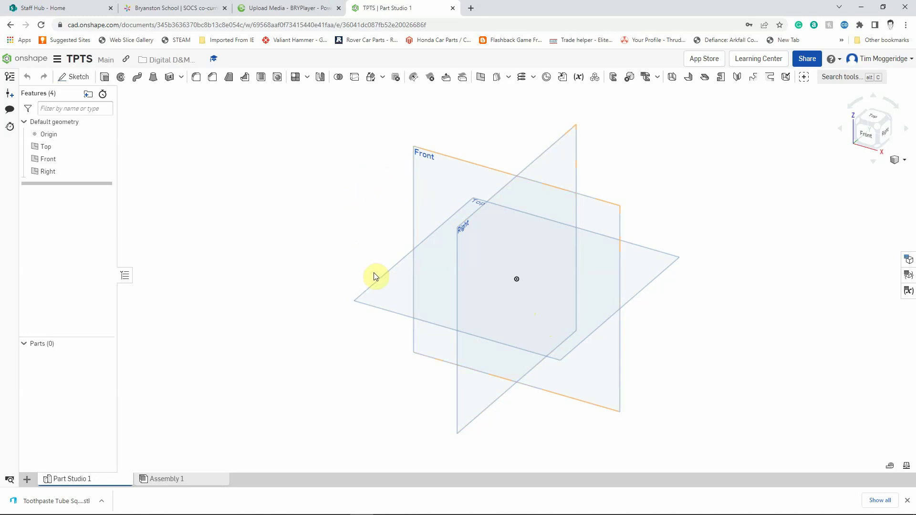
Step: Start a new sketch on the Top plane and view it normal to the sketch plane
right_click(374, 302)
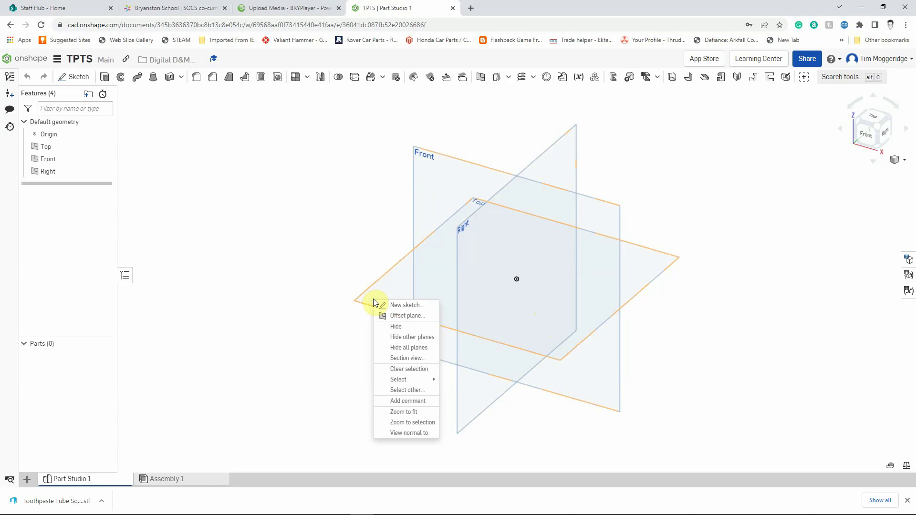
click(401, 305)
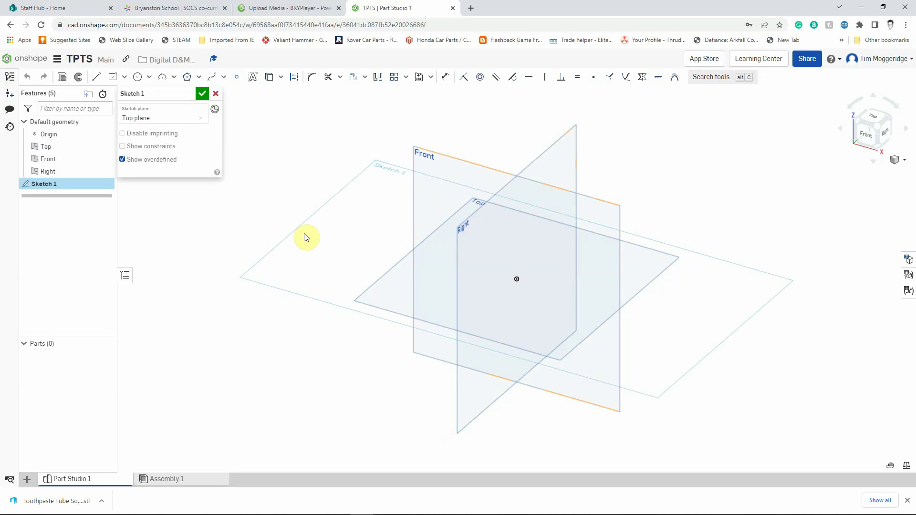
right_click(219, 312)
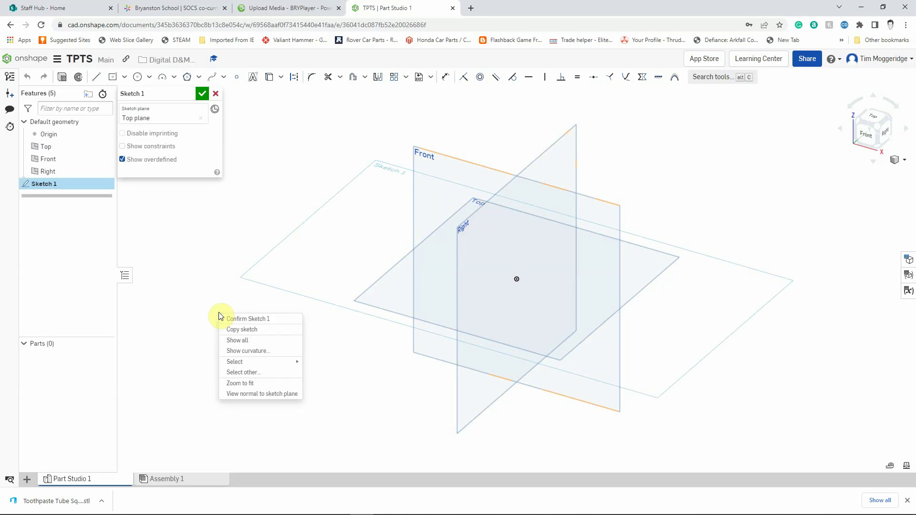
click(242, 396)
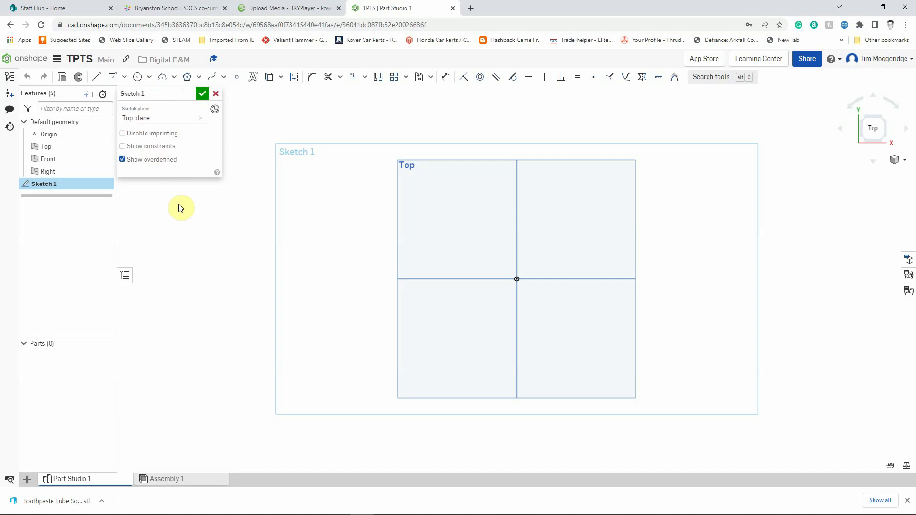
Step: Sketch a three-sided inscribed polygon centred on the origin, with sides about 149 mm long
click(198, 77)
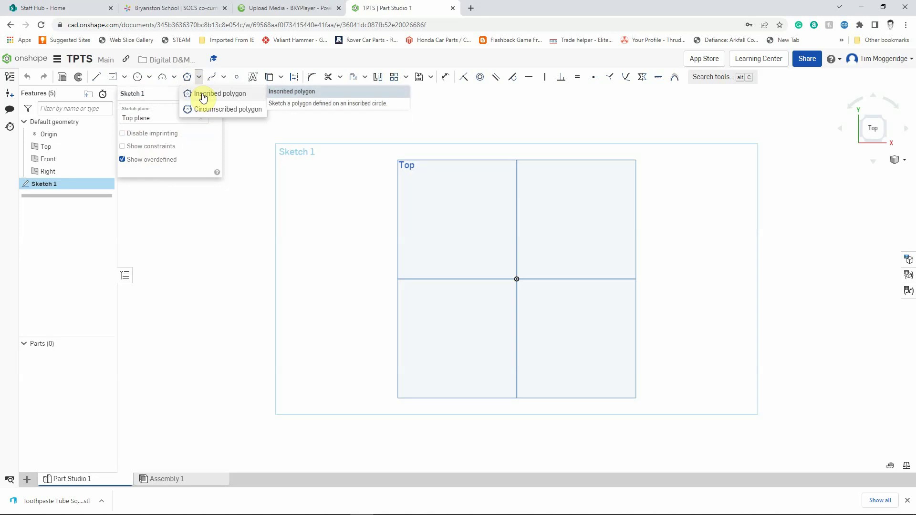
click(203, 95)
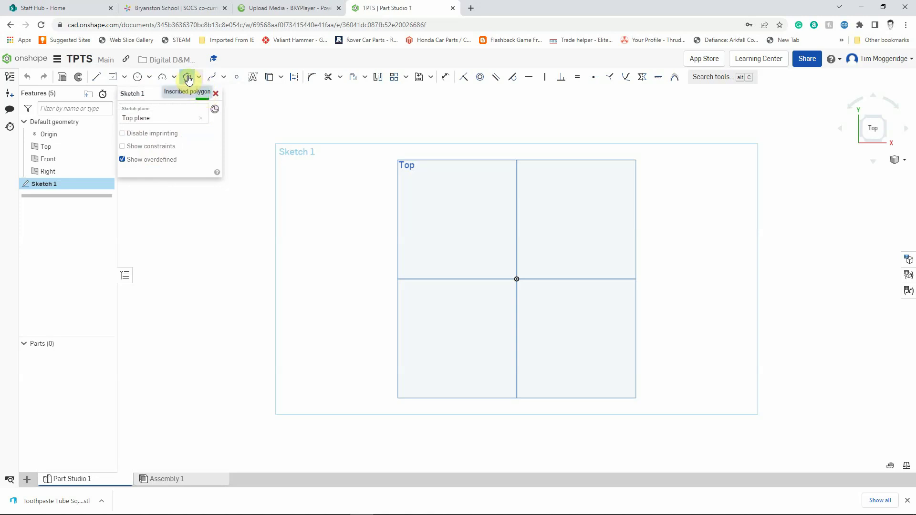
click(516, 279)
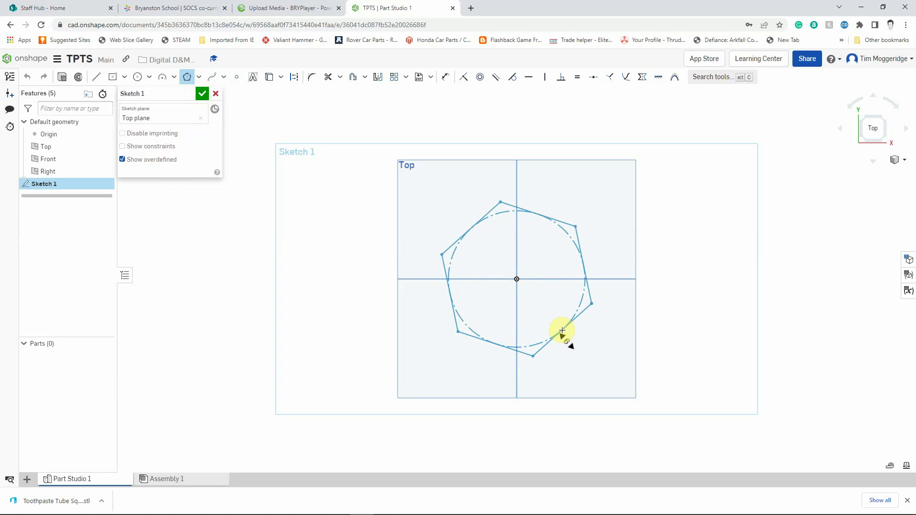
scroll(559, 326, down, 2)
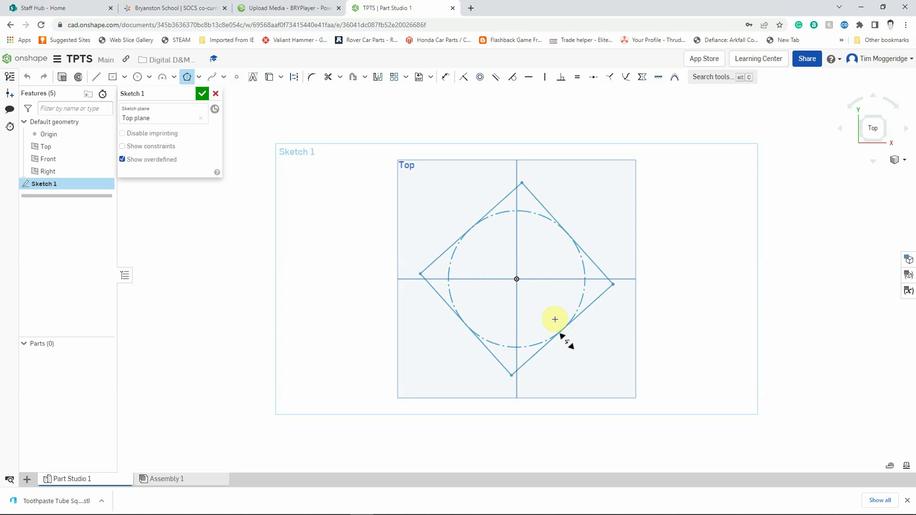
scroll(555, 318, down, 1)
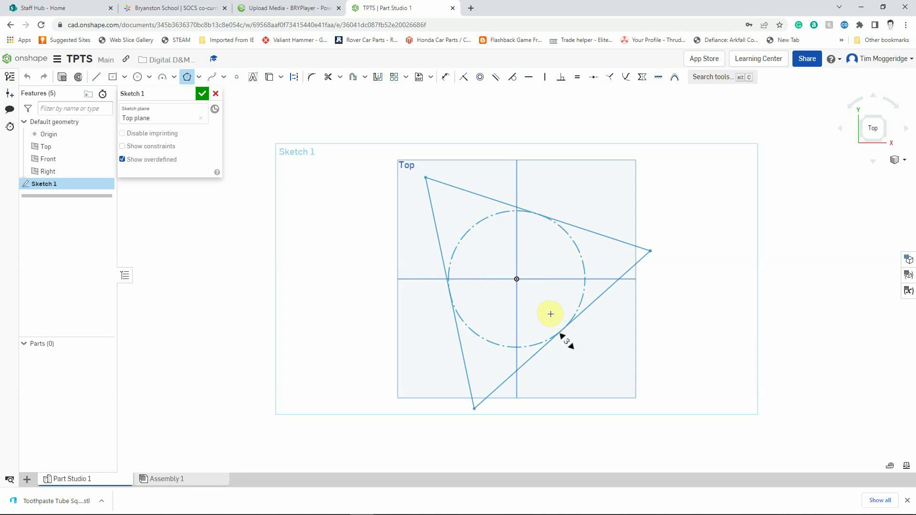
click(551, 314)
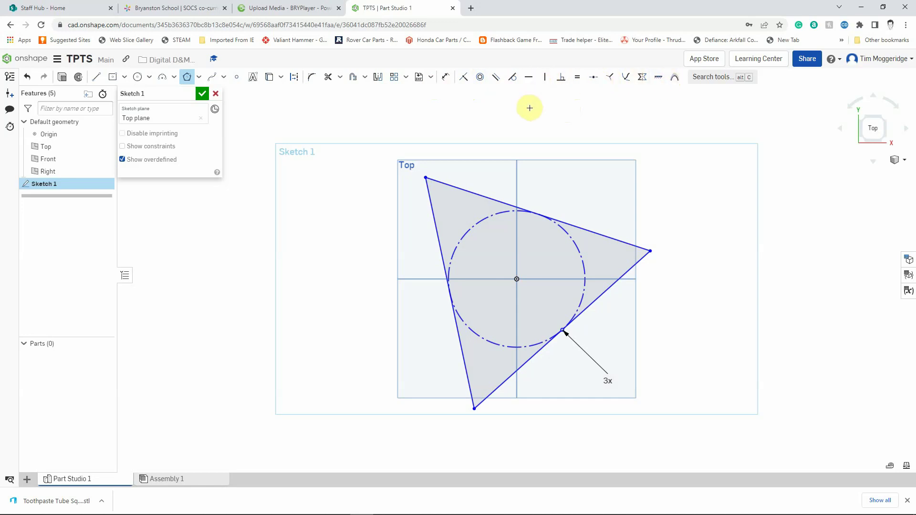
Step: Constrain the triangle's lower-right side to be horizontal and dimension that side to 80 mm
click(529, 81)
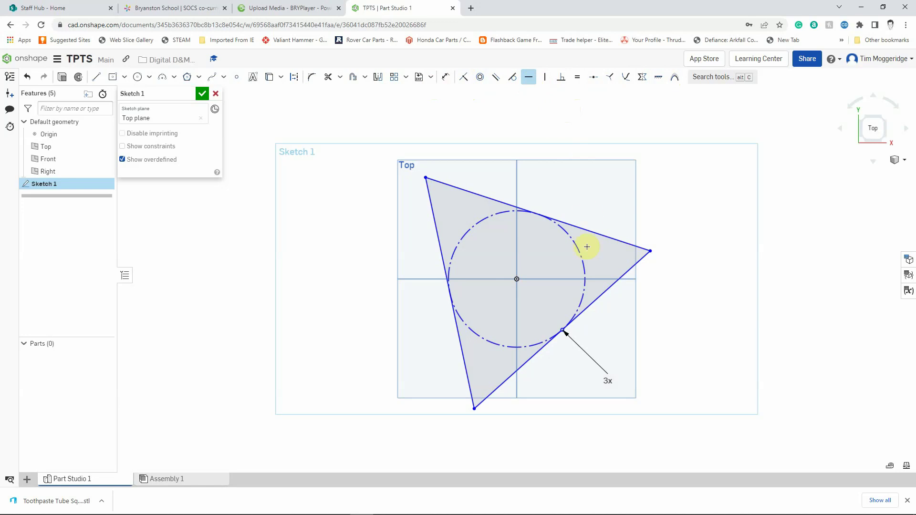
click(605, 292)
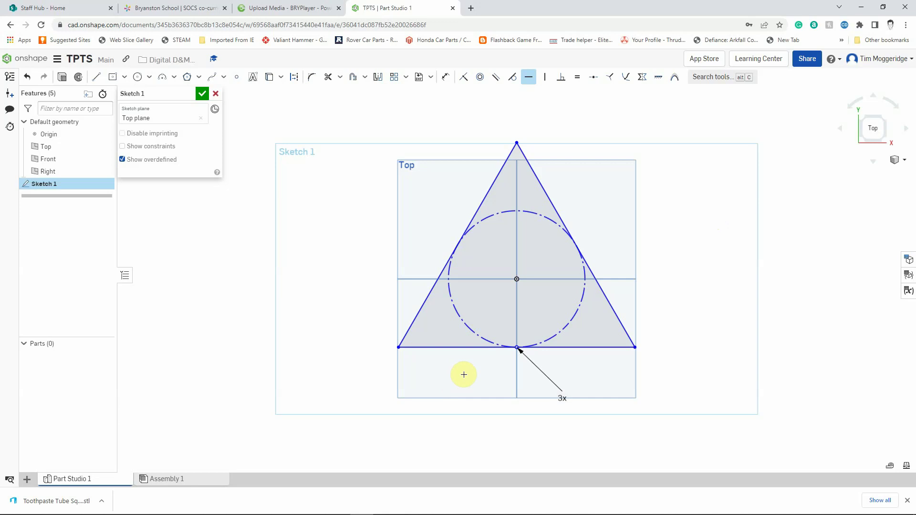
click(445, 80)
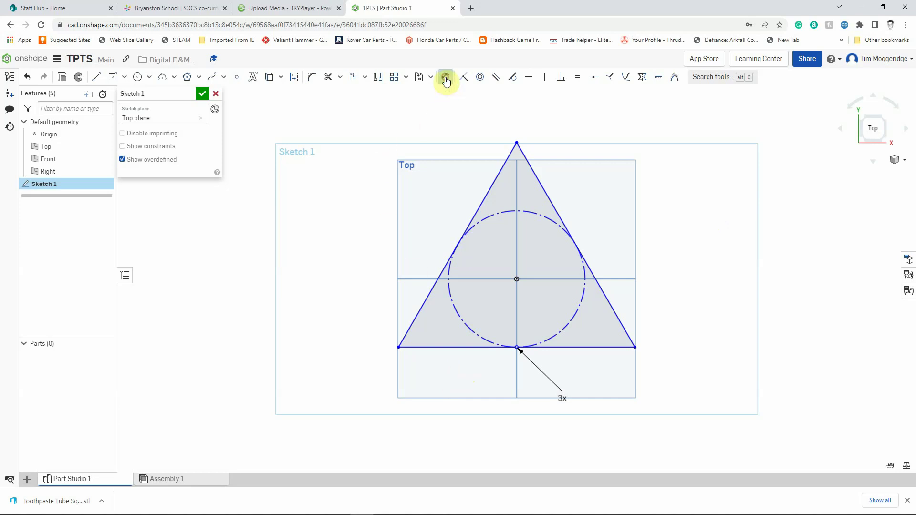
click(431, 346)
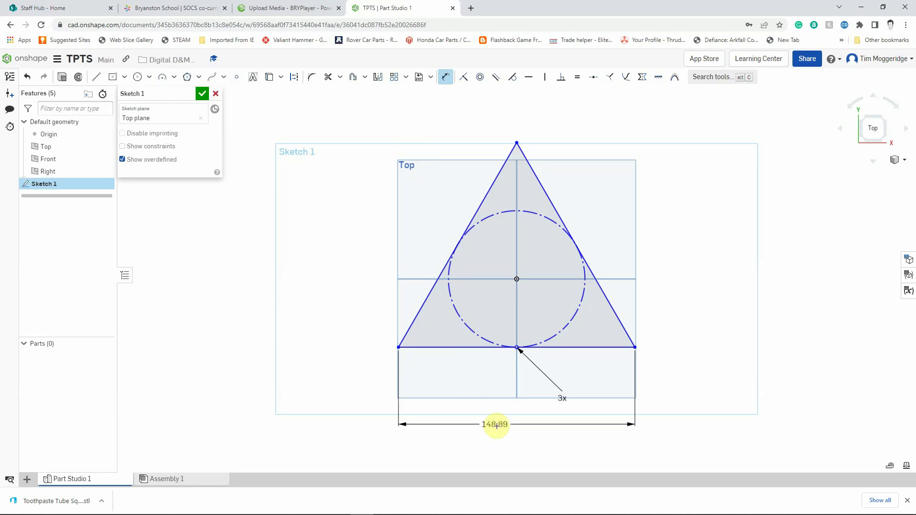
click(517, 430)
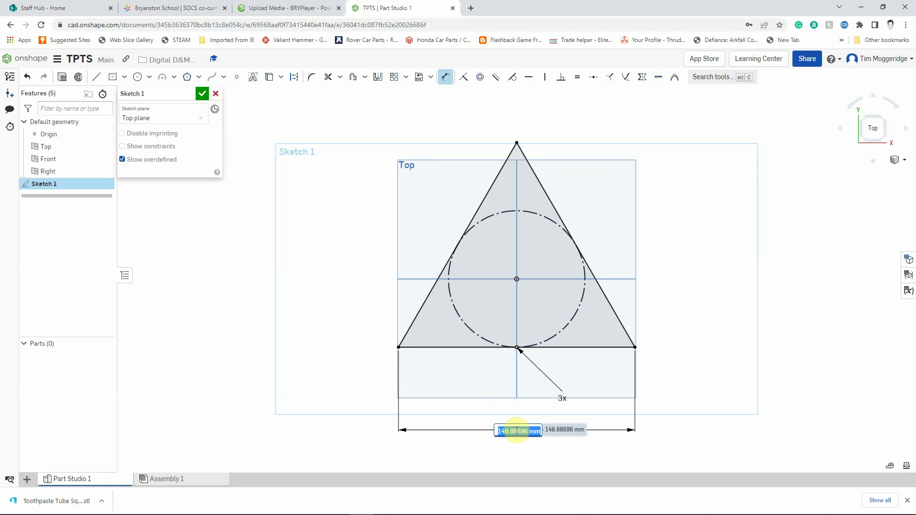
text(8)
key(Return)
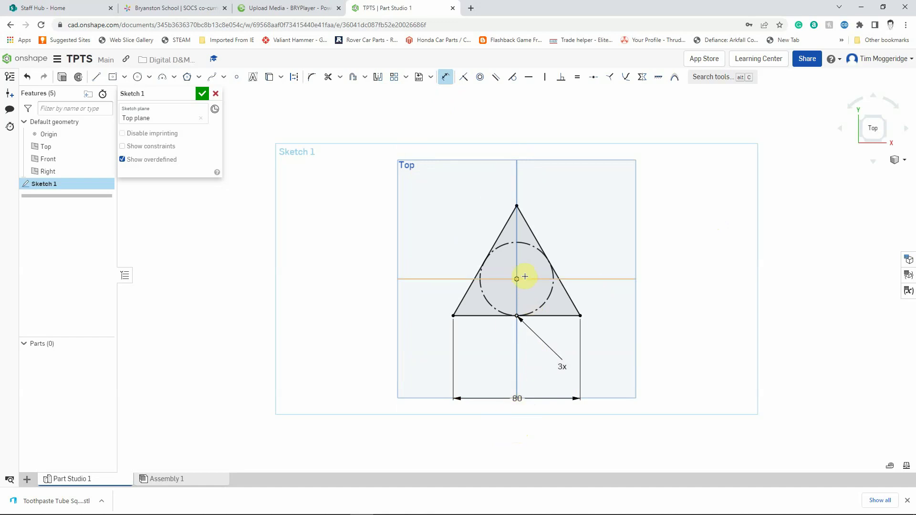
Step: Extrude the triangle sketch 6 mm as a new solid
scroll(522, 276, up, 4)
scroll(523, 276, down, 2)
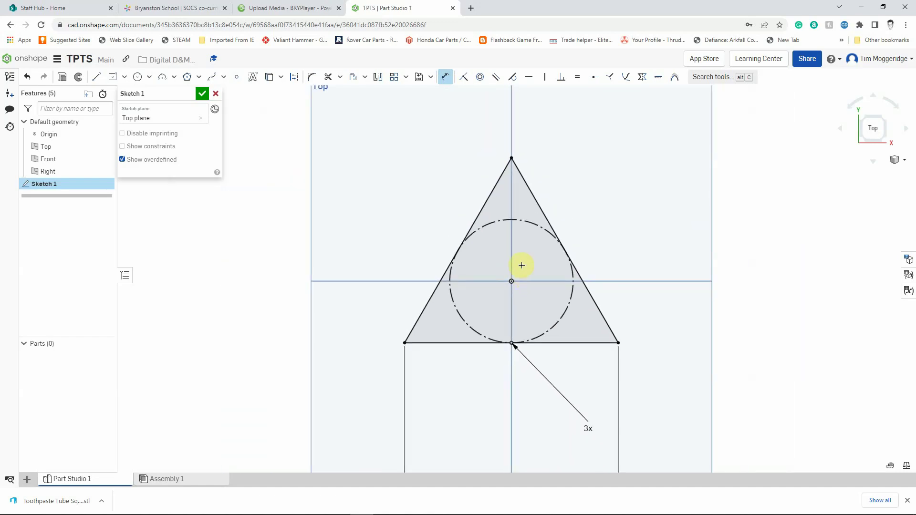
mouse_move(738, 266)
right_down()
mouse_move(812, 273)
mouse_move(777, 269)
right_up()
key(shift+3)
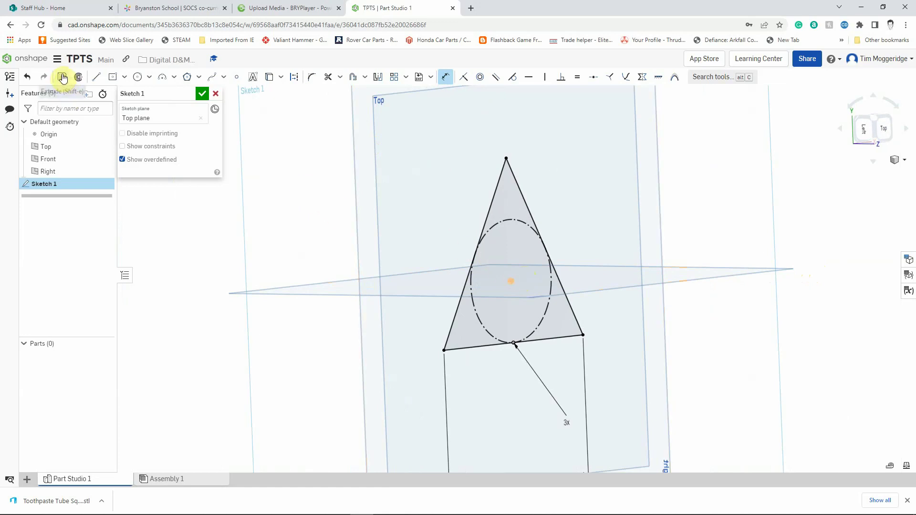
click(63, 78)
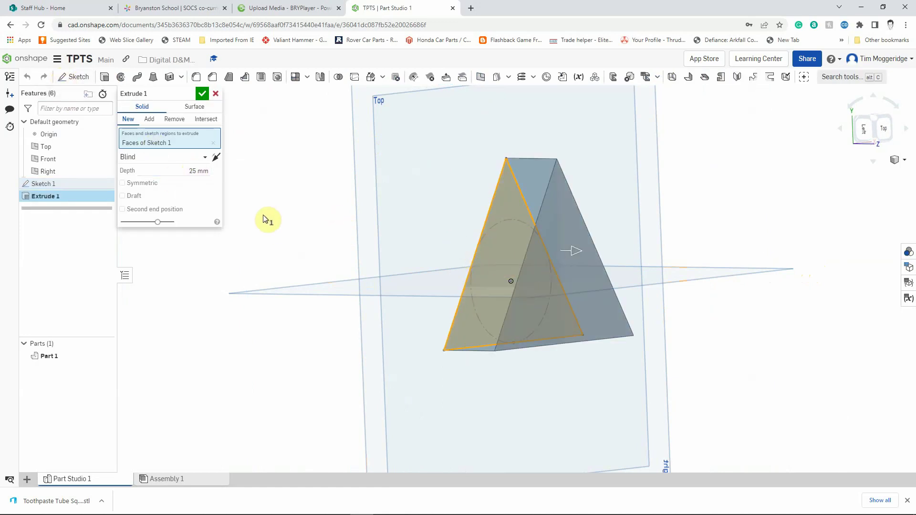
click(193, 170)
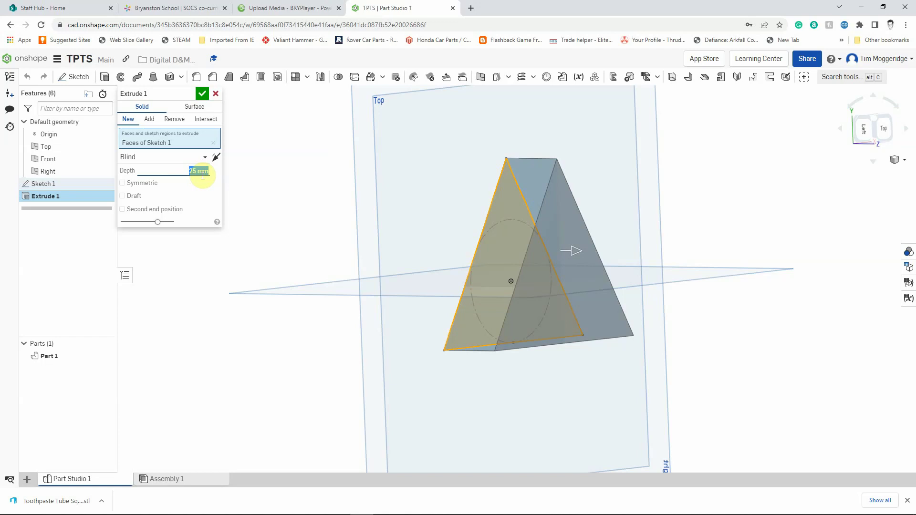
text(6)
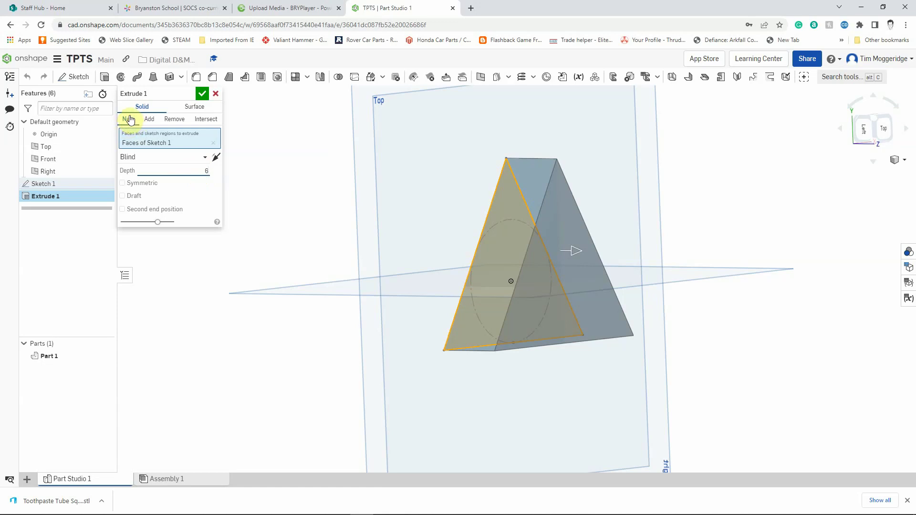
click(203, 93)
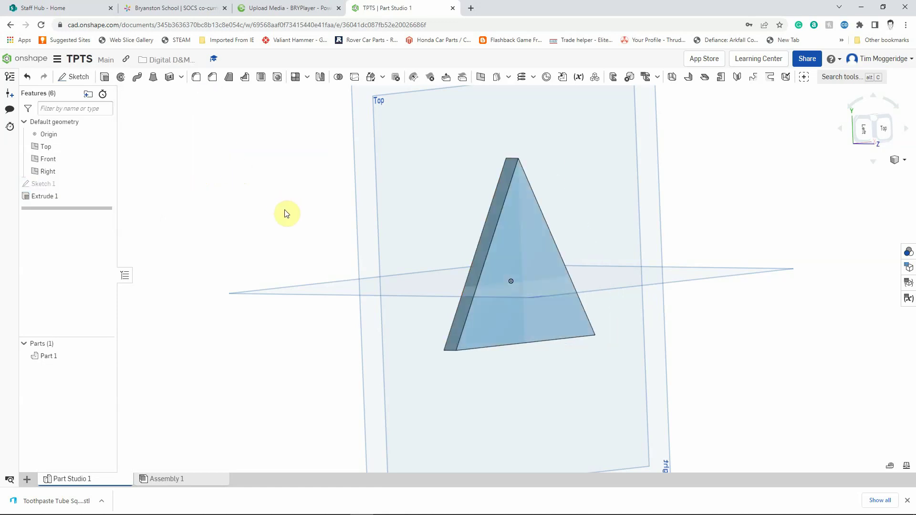
Step: Fillet the three corner edges of the triangular plate with a 5 mm radius
right_drag(285, 210, 228, 222)
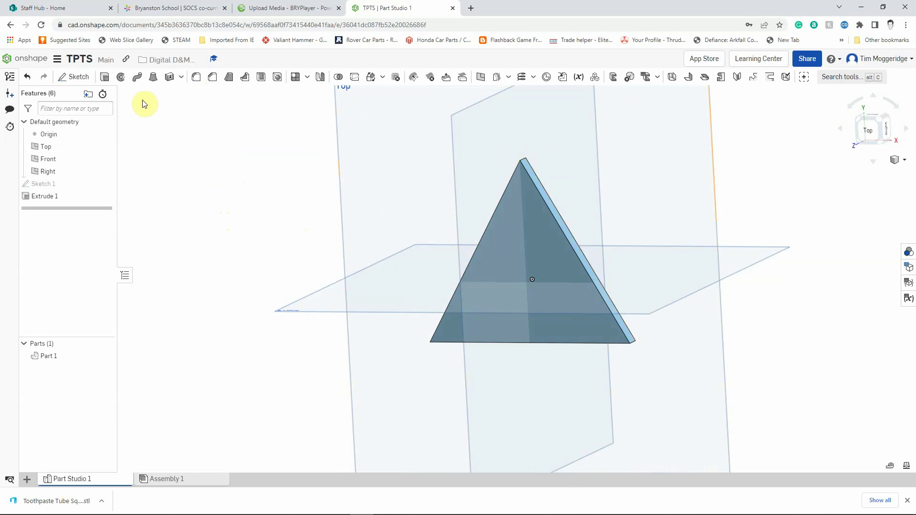
click(195, 77)
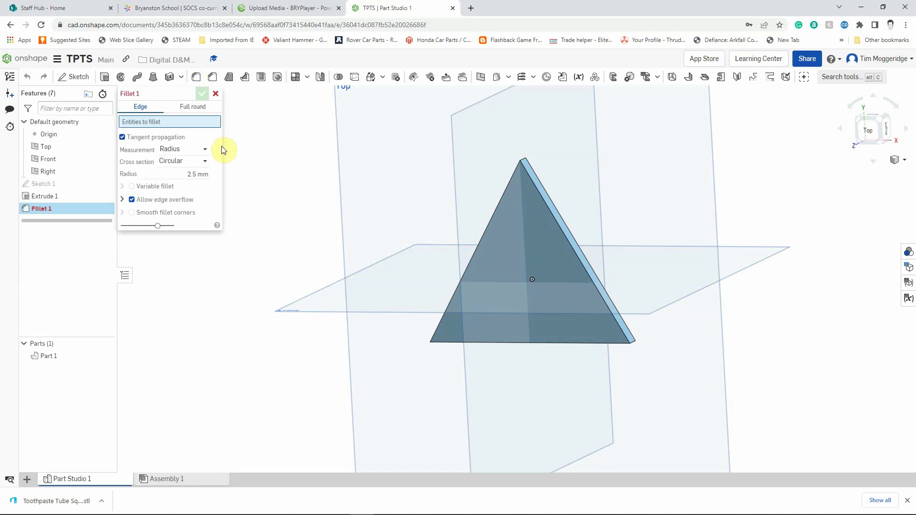
click(190, 175)
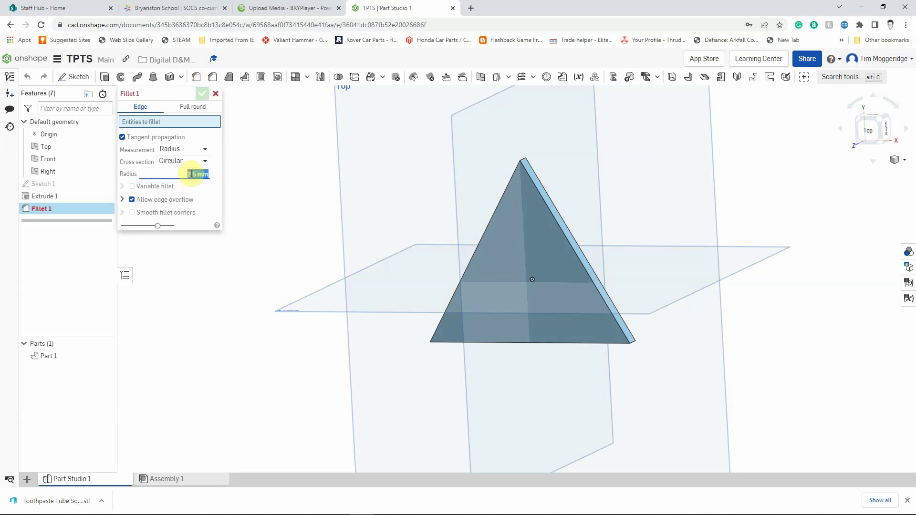
text(5)
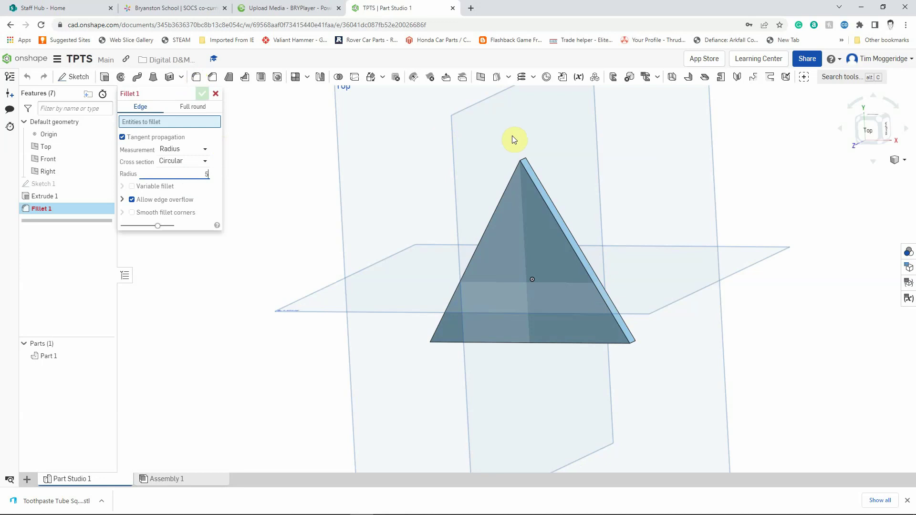
click(522, 158)
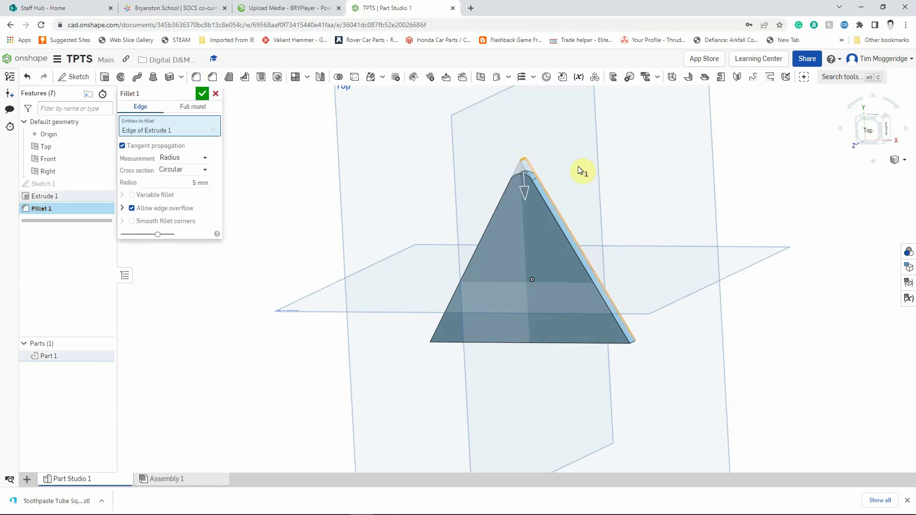
click(634, 340)
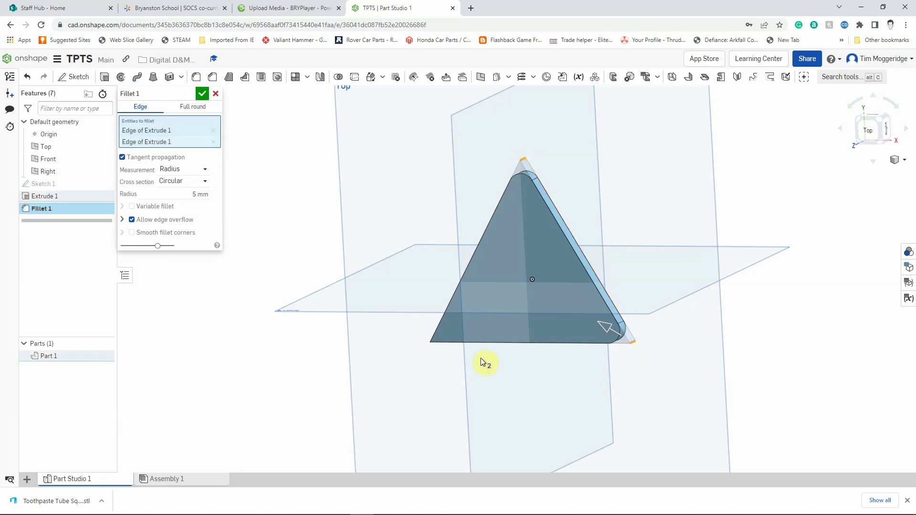
right_drag(305, 366, 427, 355)
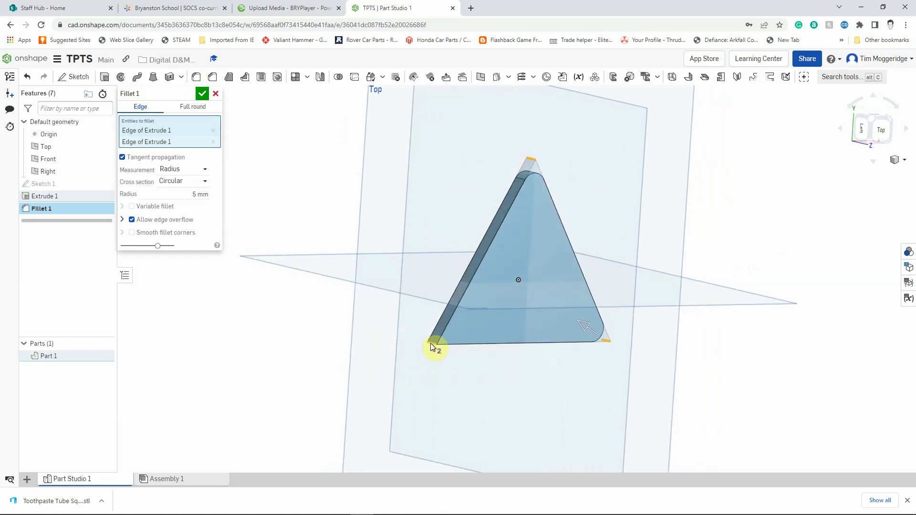
click(431, 346)
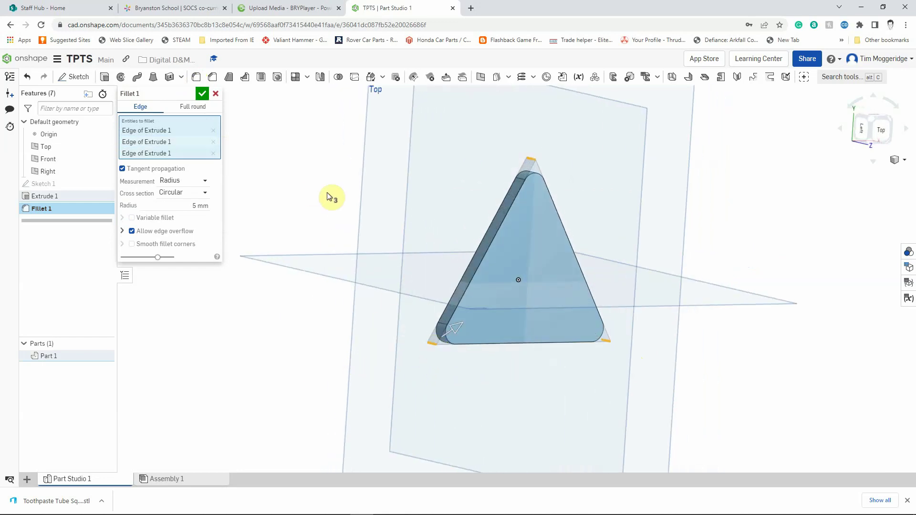
click(203, 94)
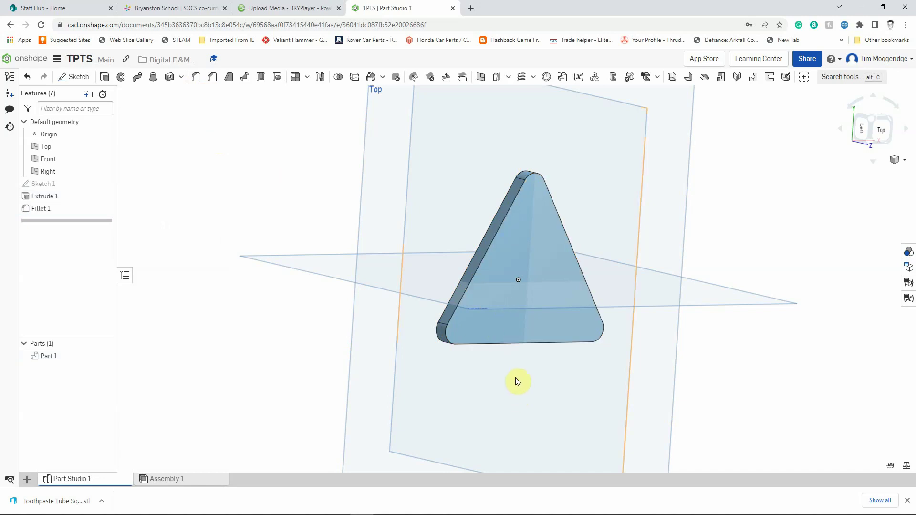
Step: Start a new sketch on the upper triangular face of the plate and view it normal to the sketch plane
right_click(509, 325)
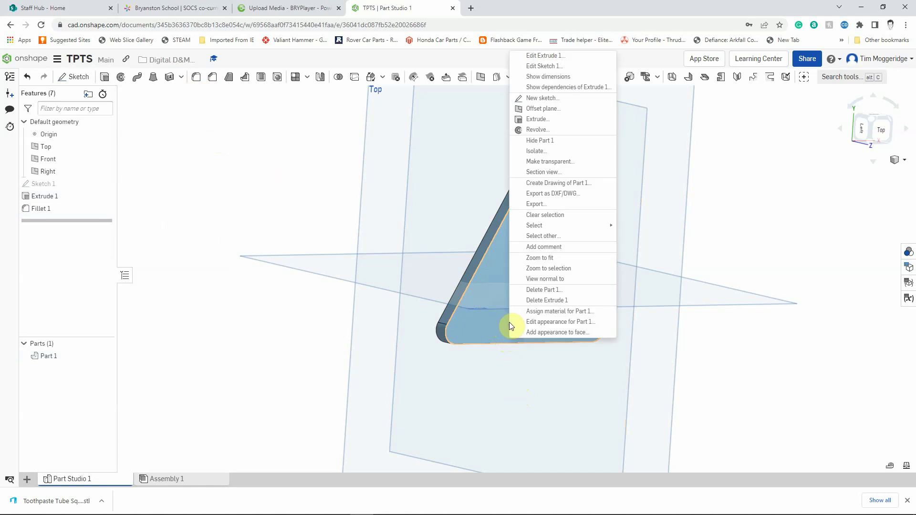
click(537, 100)
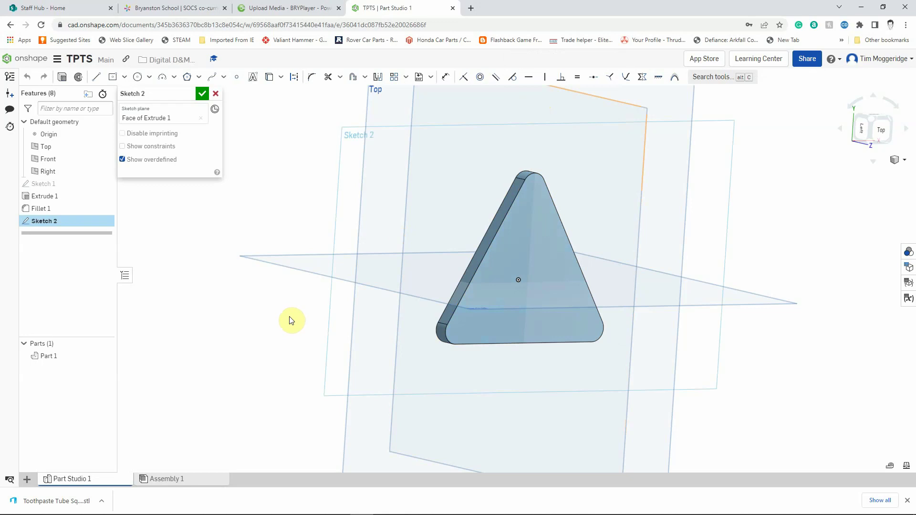
key(n)
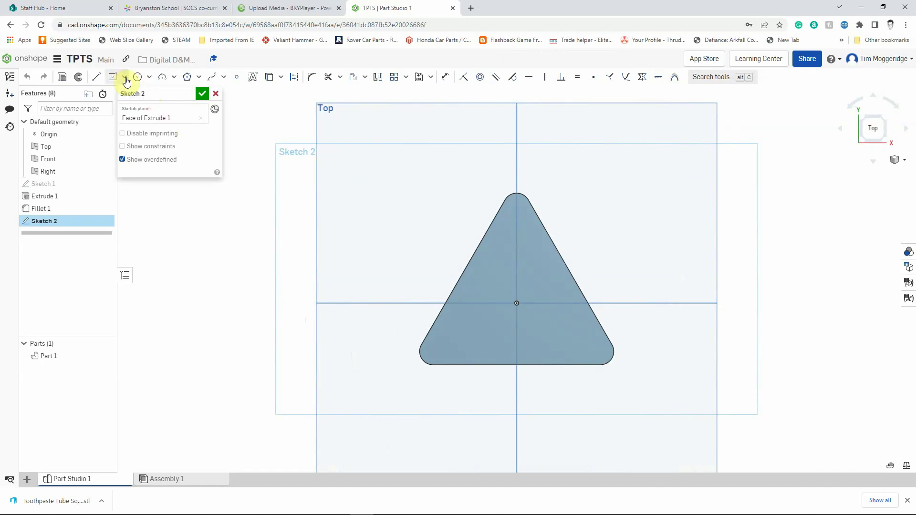
Step: Sketch a center point rectangle about 39 mm wide, centred directly below the origin near the triangle's base
click(125, 80)
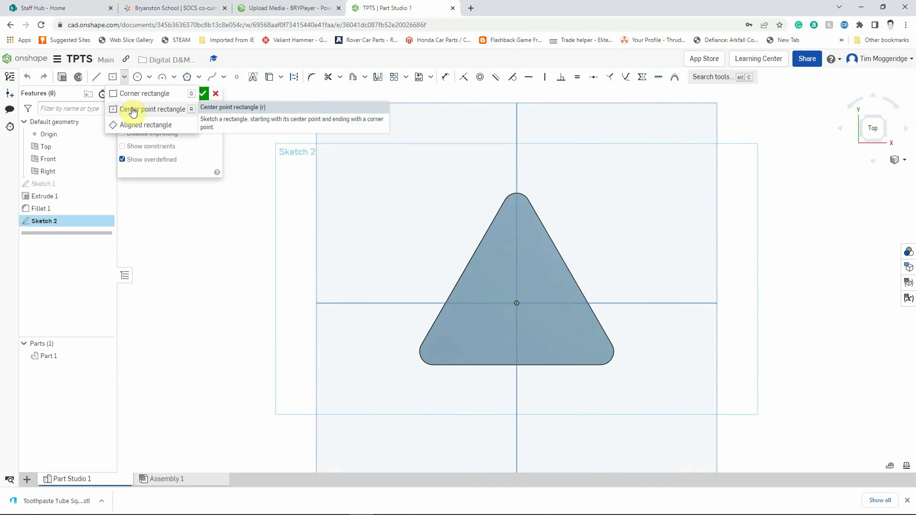
click(132, 110)
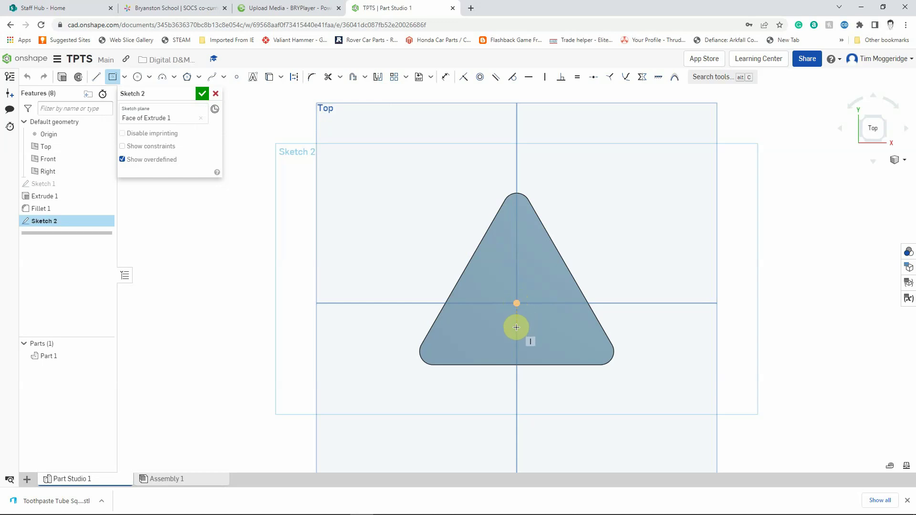
click(516, 327)
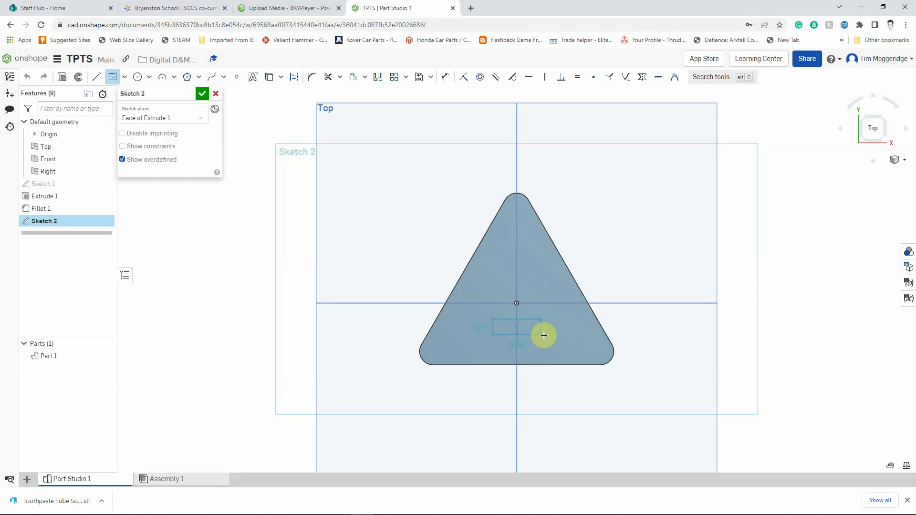
click(568, 340)
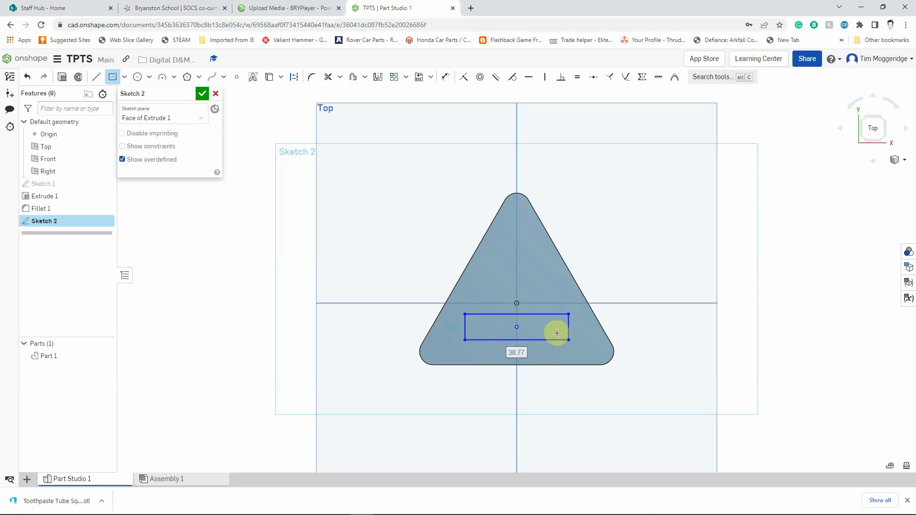
Step: Dimension the rectangle to 50 mm wide and 3 mm high
click(445, 77)
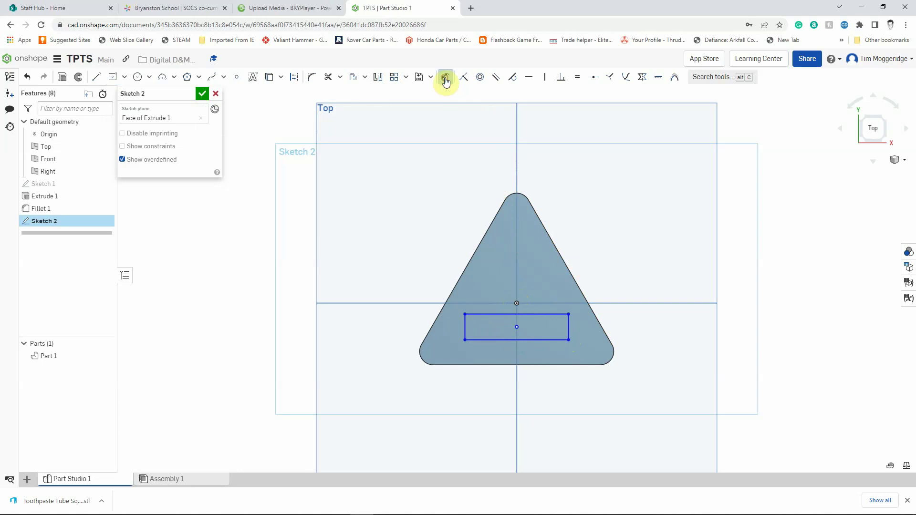
click(534, 340)
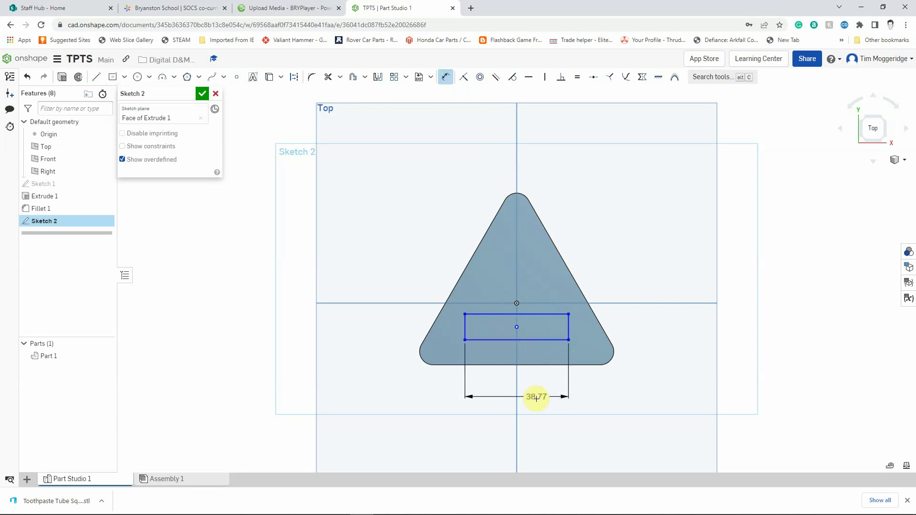
click(537, 401)
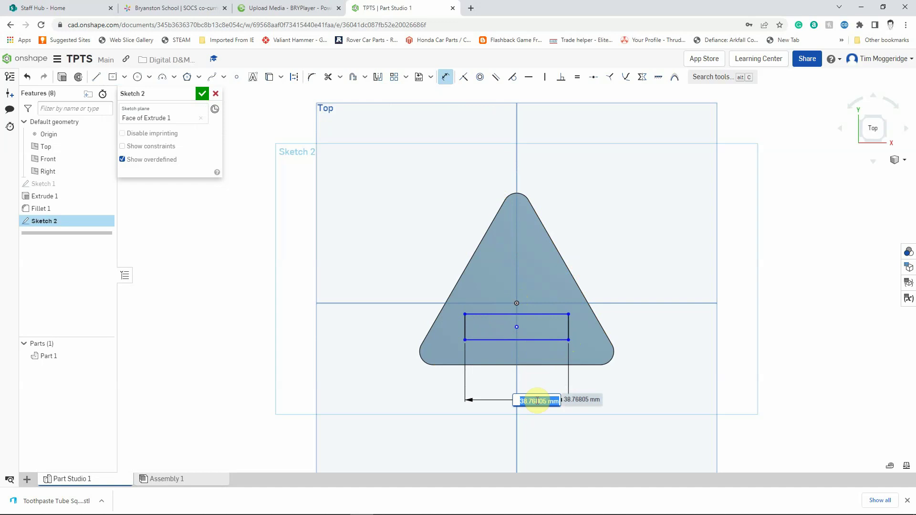
text(50)
key(Return)
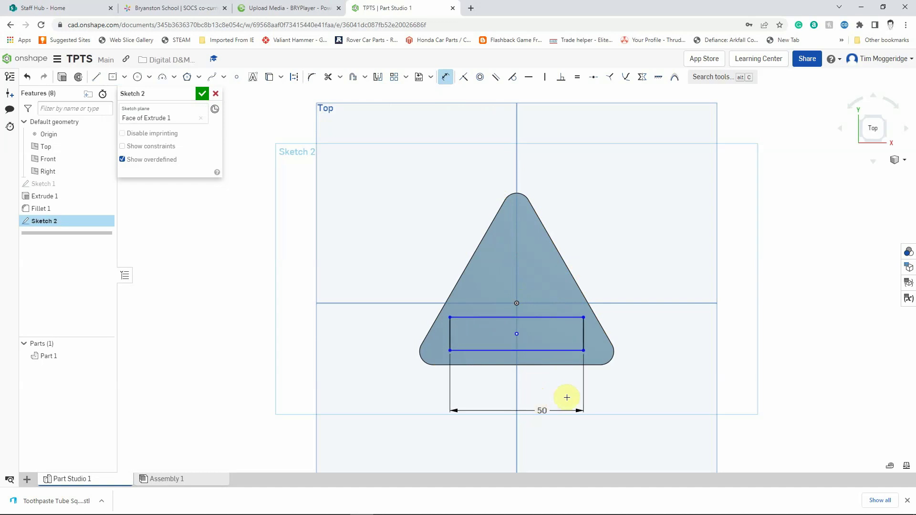
click(584, 336)
click(662, 335)
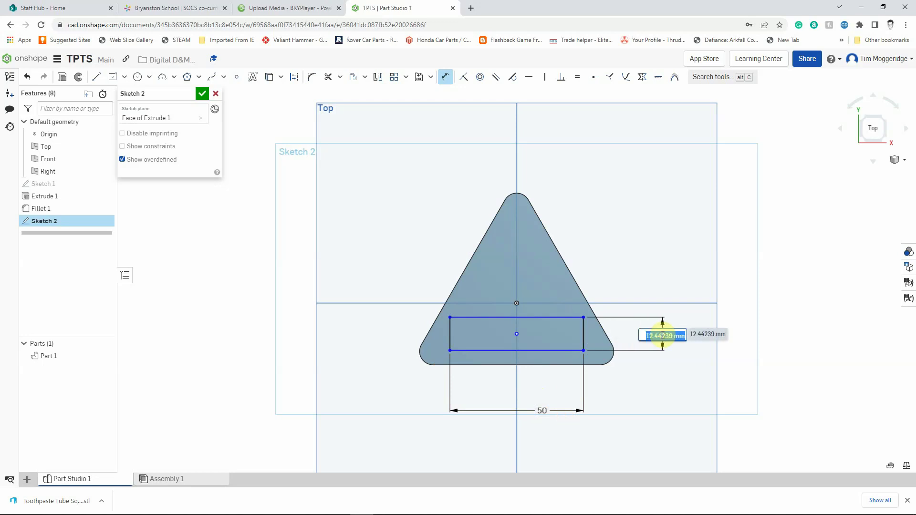
text(3)
key(Return)
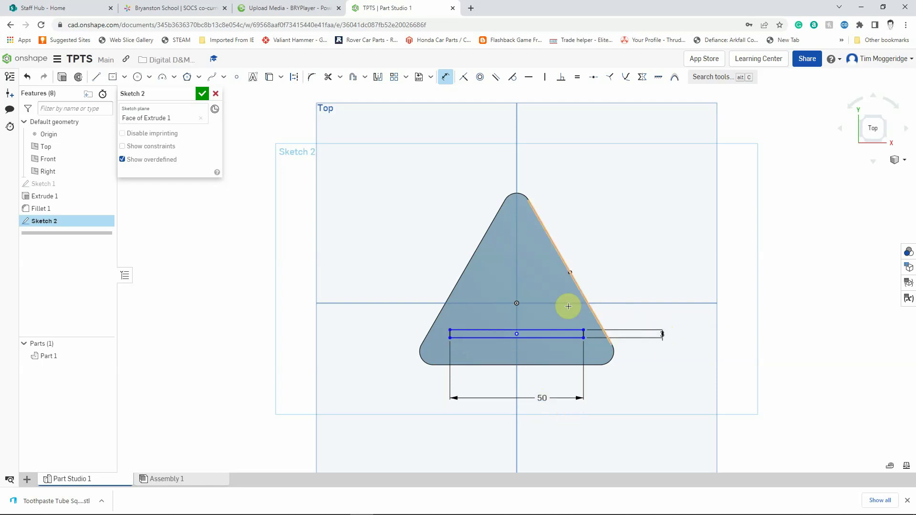
Step: Dimension the vertical distance from the origin to the rectangle's centre point as 12 mm
click(517, 303)
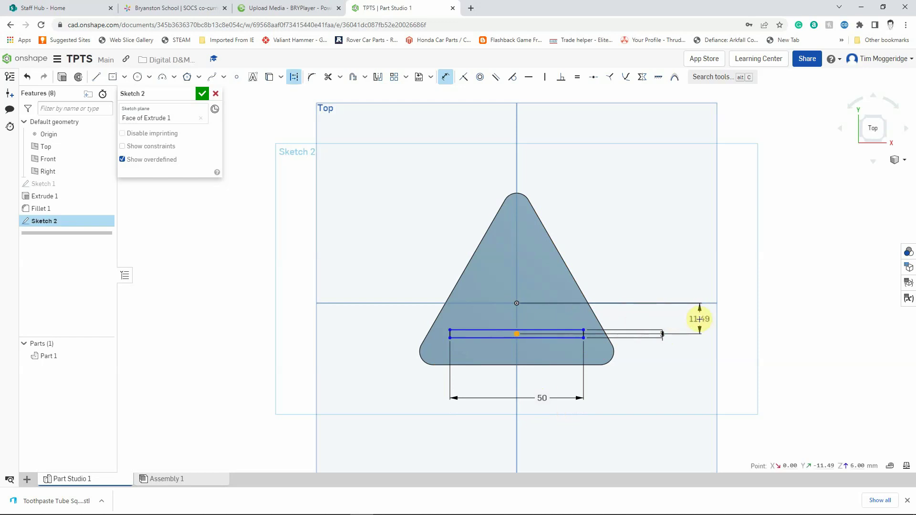
click(699, 320)
text(12)
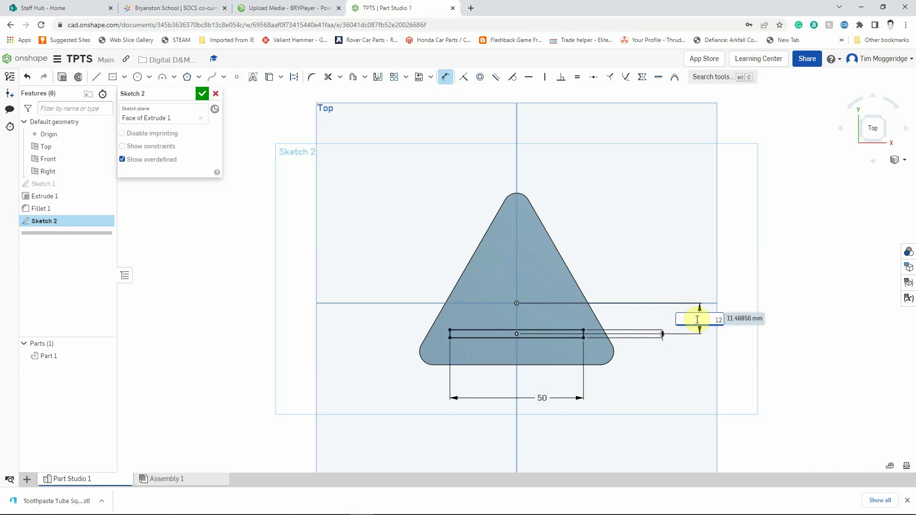
key(Return)
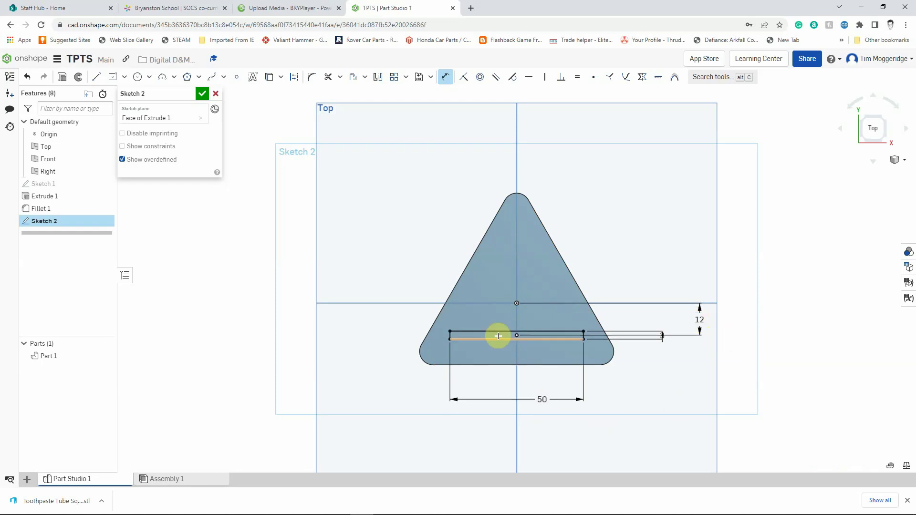
Step: Extrude the 50 by 3 mm rectangle as a Remove cut through all of the plate
mouse_move(657, 388)
right_down()
mouse_move(627, 386)
mouse_move(636, 398)
right_up()
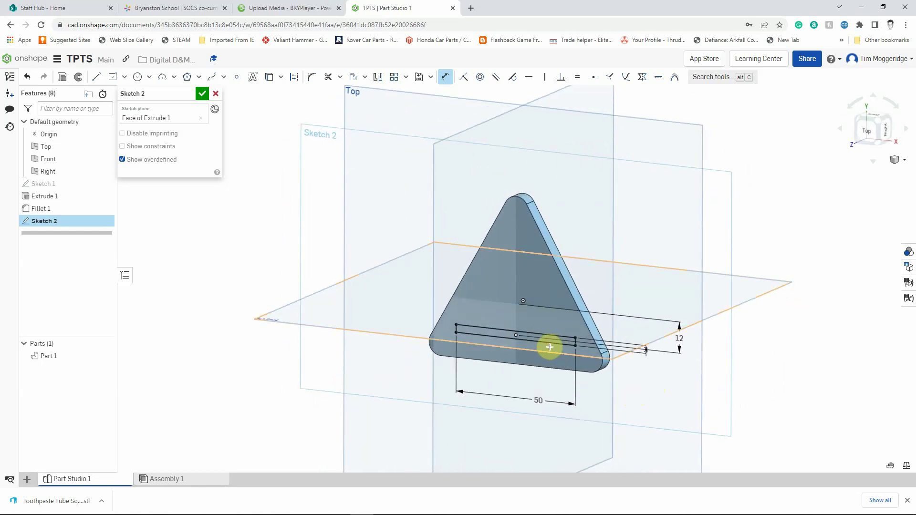
click(62, 79)
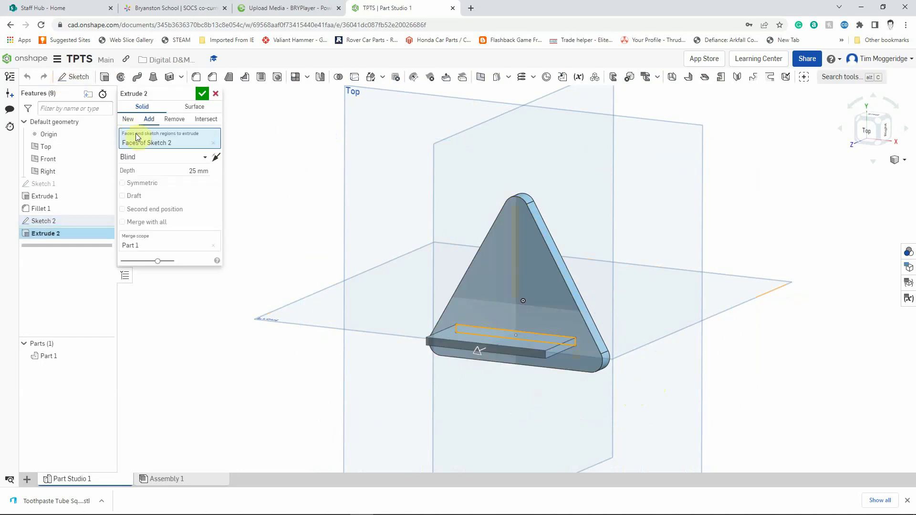
click(174, 120)
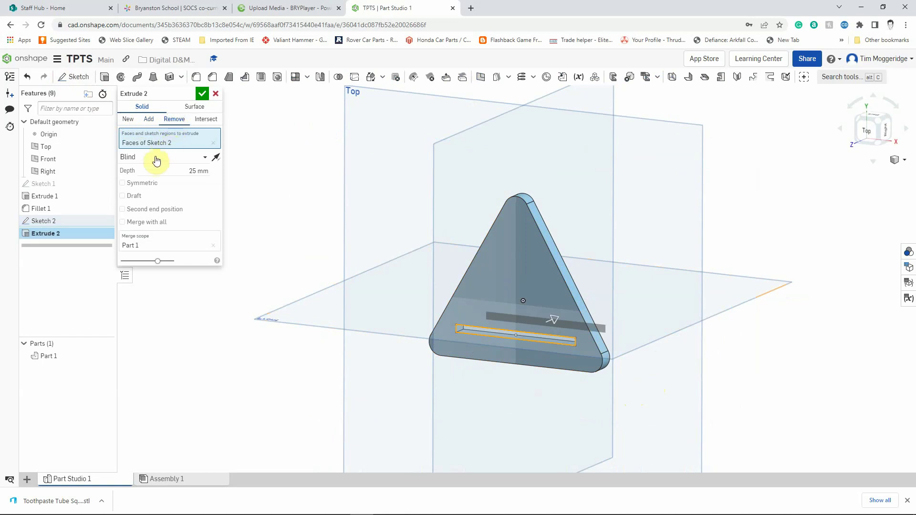
click(206, 157)
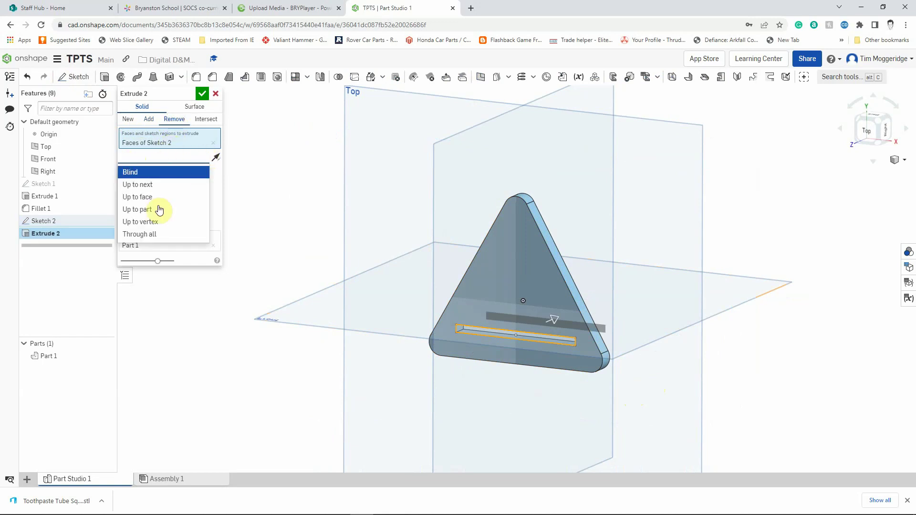
click(149, 234)
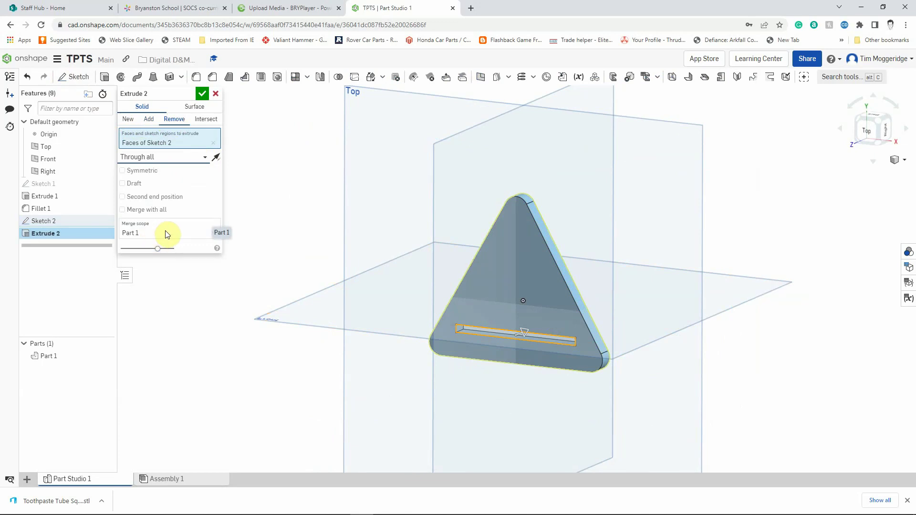
click(203, 94)
Step: Fillet the four short corner edges inside the slot with a 1.5 mm radius to round its ends
mouse_move(235, 225)
right_down()
mouse_move(239, 210)
mouse_move(231, 221)
right_up()
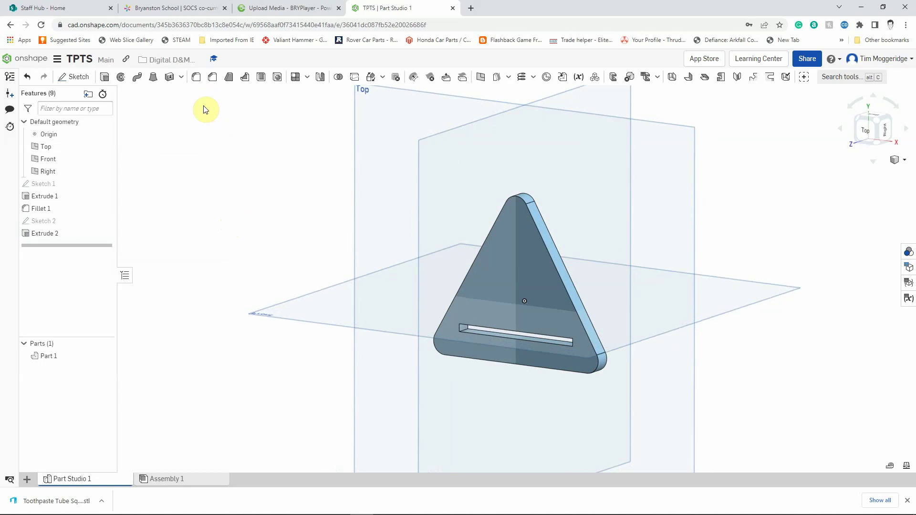
click(197, 79)
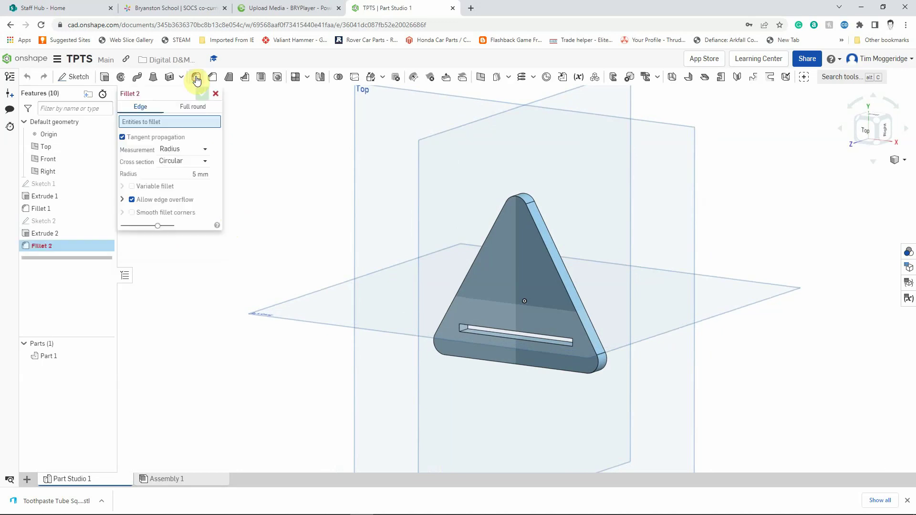
click(193, 175)
text(1.5)
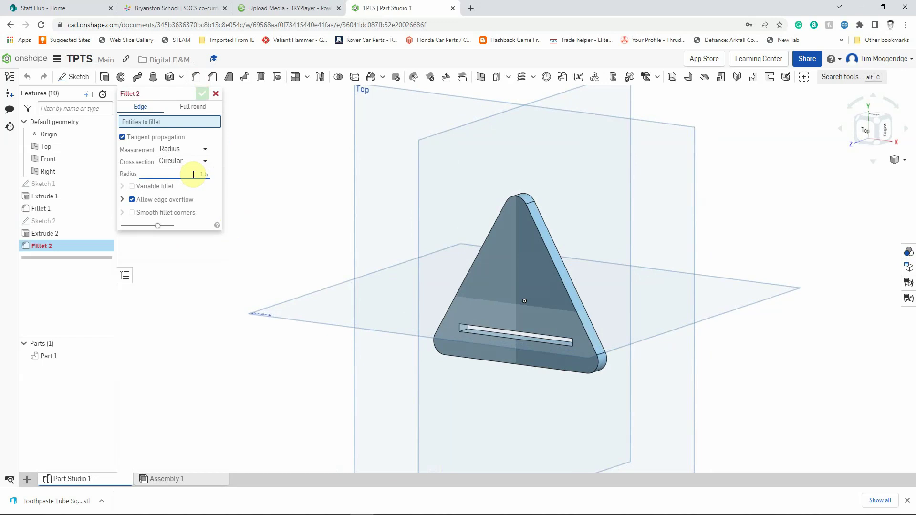
right_drag(319, 284, 307, 258)
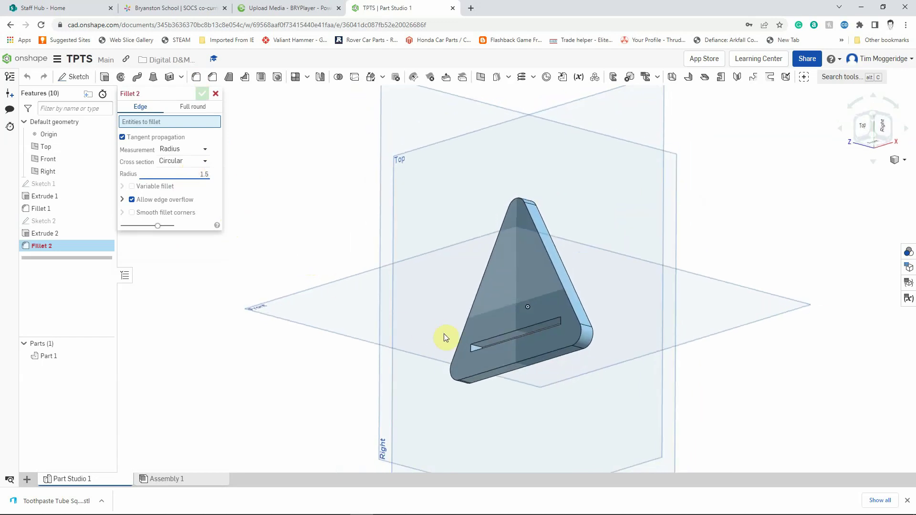
scroll(463, 342, up, 3)
scroll(463, 342, up, 3)
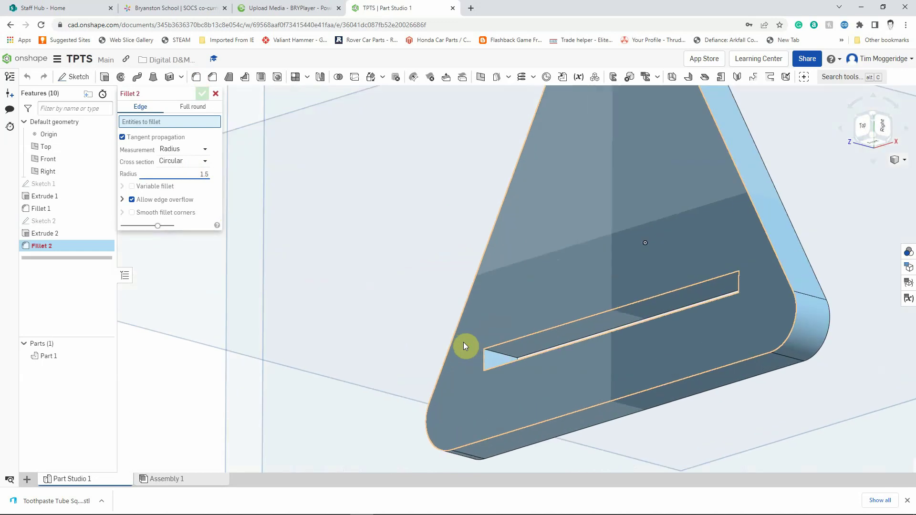
click(496, 351)
right_drag(510, 315, 556, 392)
click(499, 345)
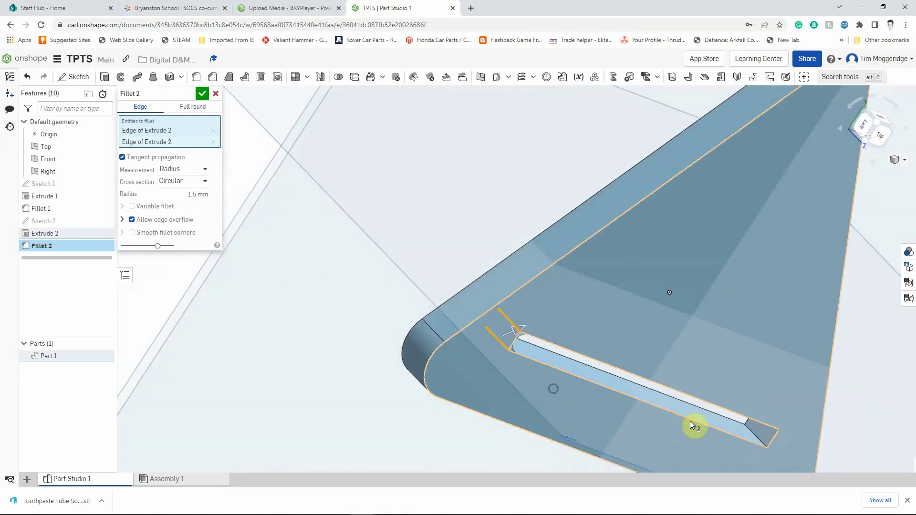
click(755, 434)
right_drag(755, 434, 771, 363)
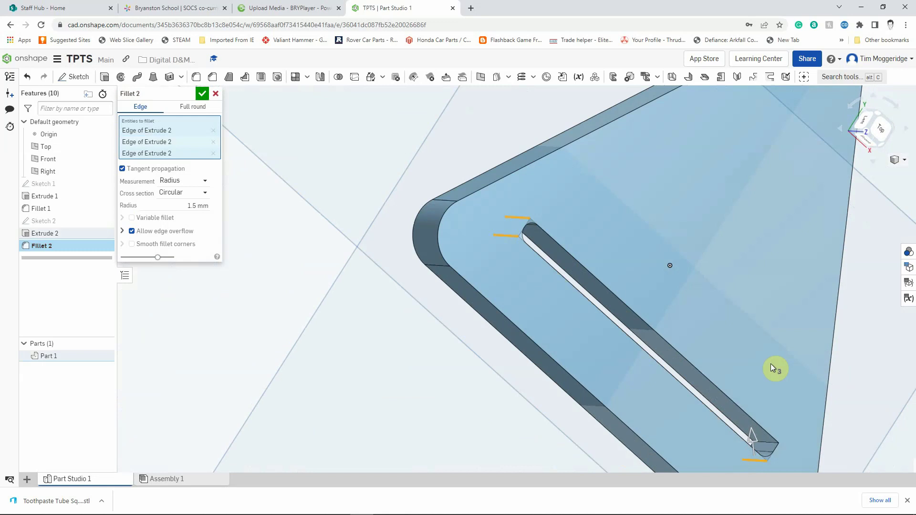
click(767, 440)
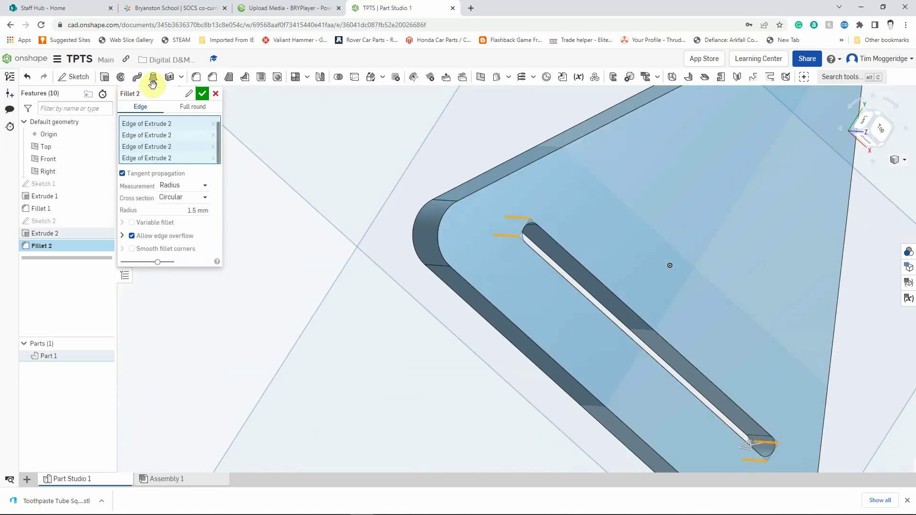
click(202, 93)
Step: Fillet the slot's rim on the plate's upper face with a 1.5 mm radius, using tangent propagation
right_drag(336, 119, 327, 136)
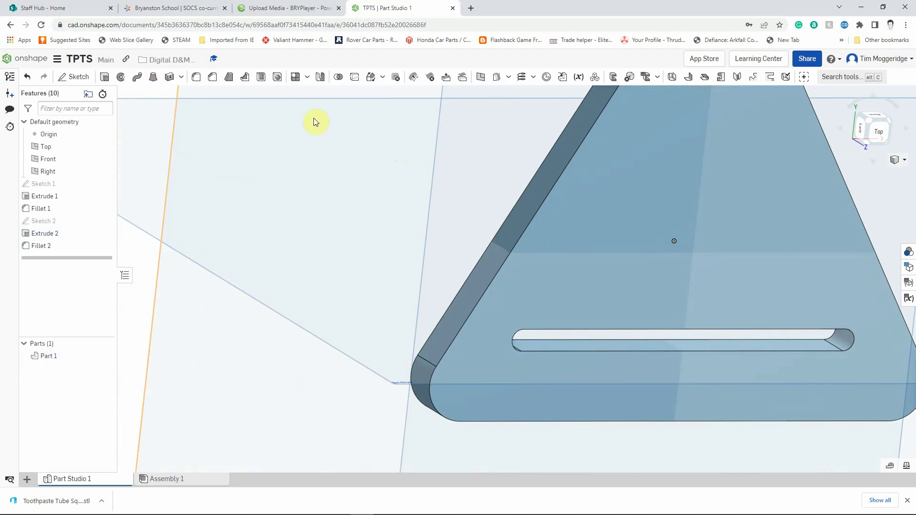
click(196, 78)
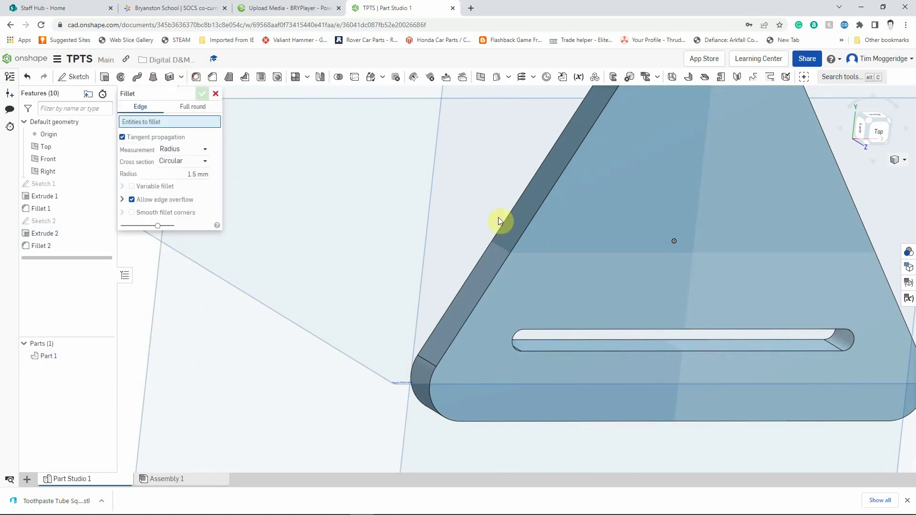
click(605, 329)
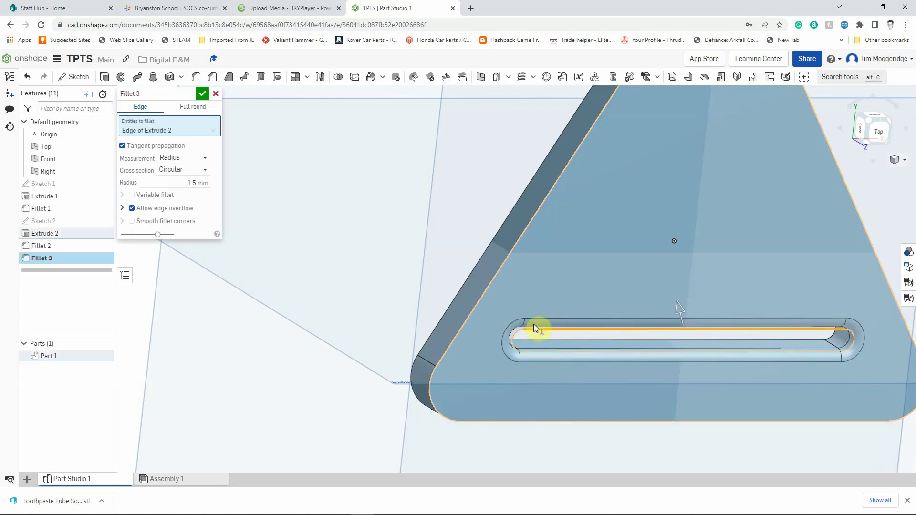
click(201, 94)
Step: Fillet the slot's rim on the plate's opposite face with a 1.5 mm radius
right_drag(295, 216, 352, 234)
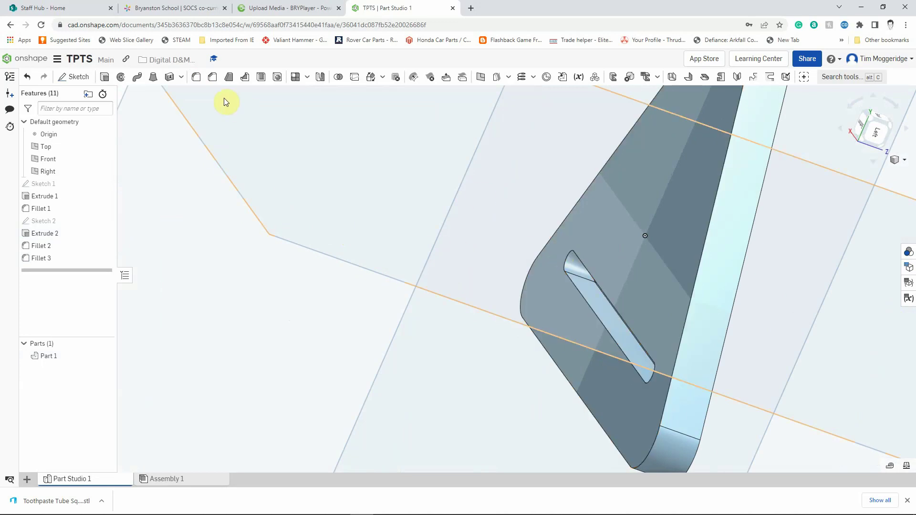
key(shift+f)
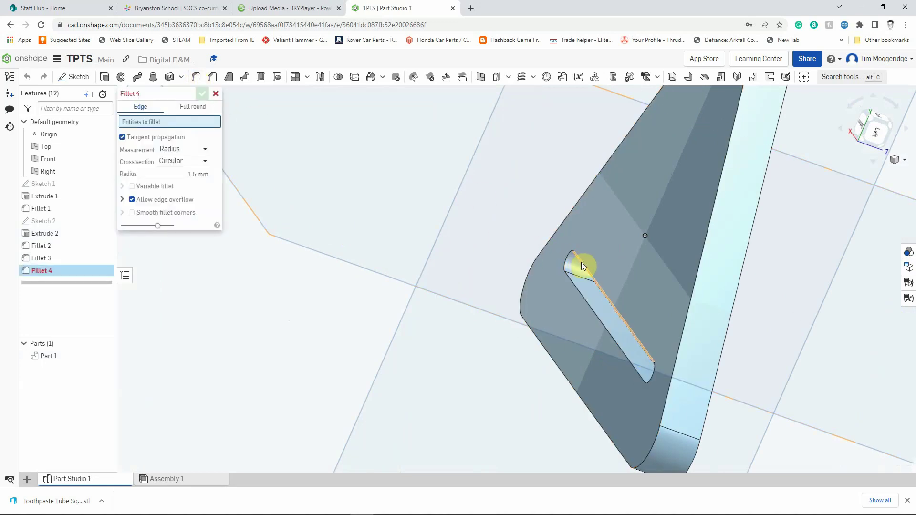
click(581, 262)
click(201, 94)
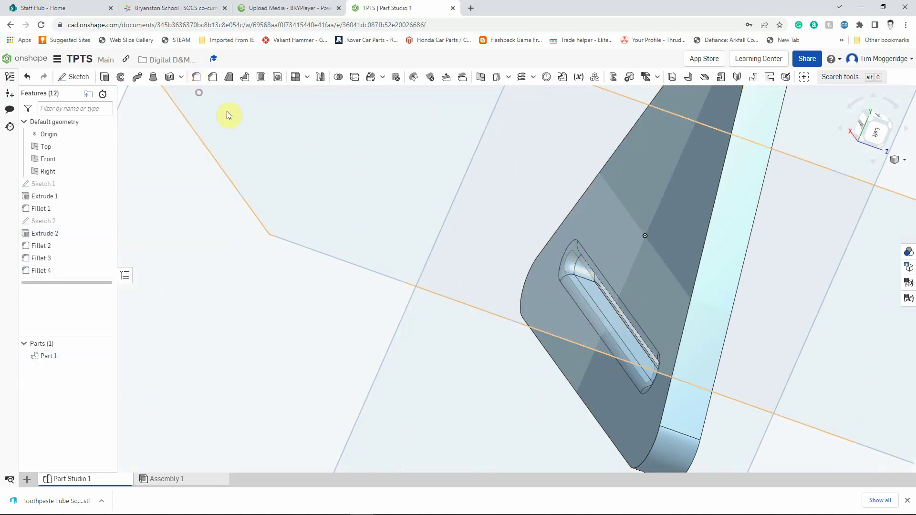
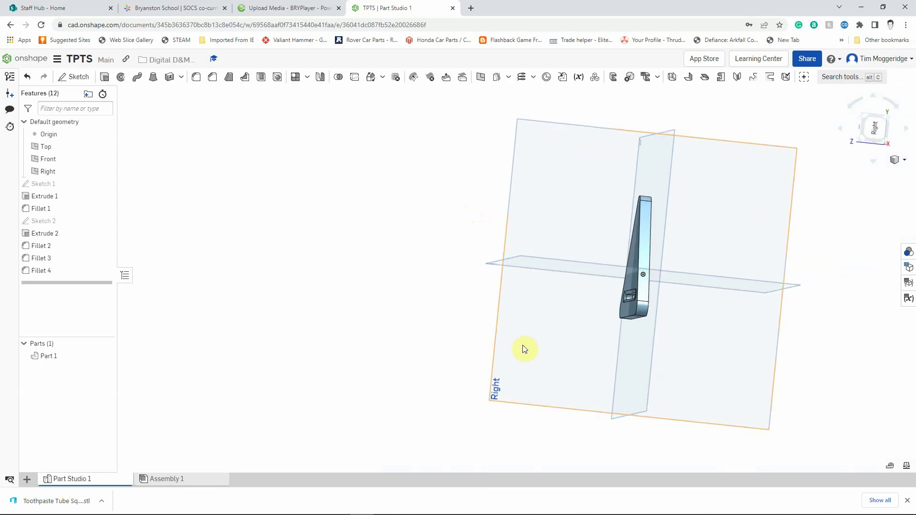
Step: Start a new sketch on the Right plane and view it normal to the sketch plane
right_click(536, 371)
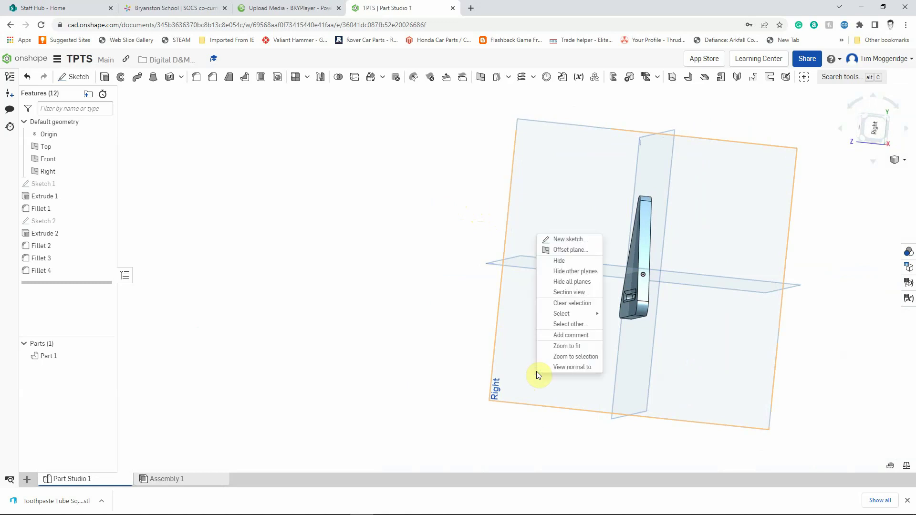
click(558, 239)
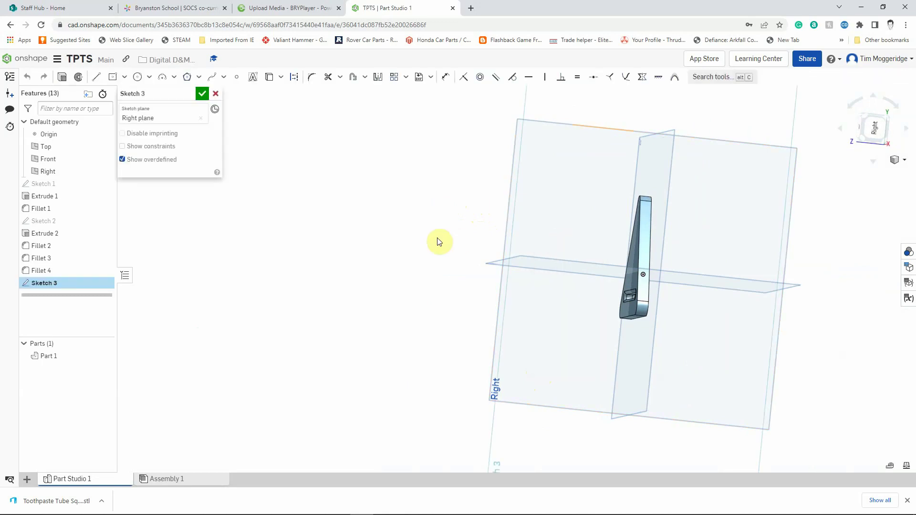
right_click(342, 327)
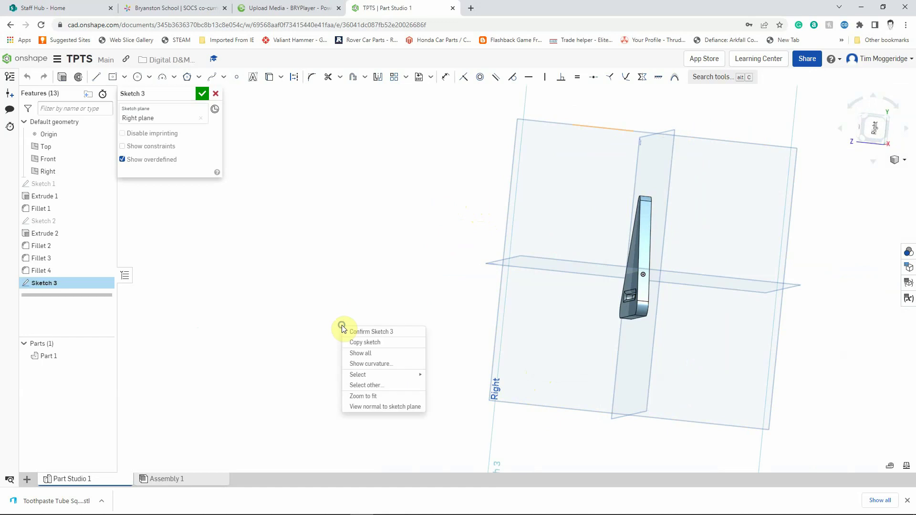
click(380, 408)
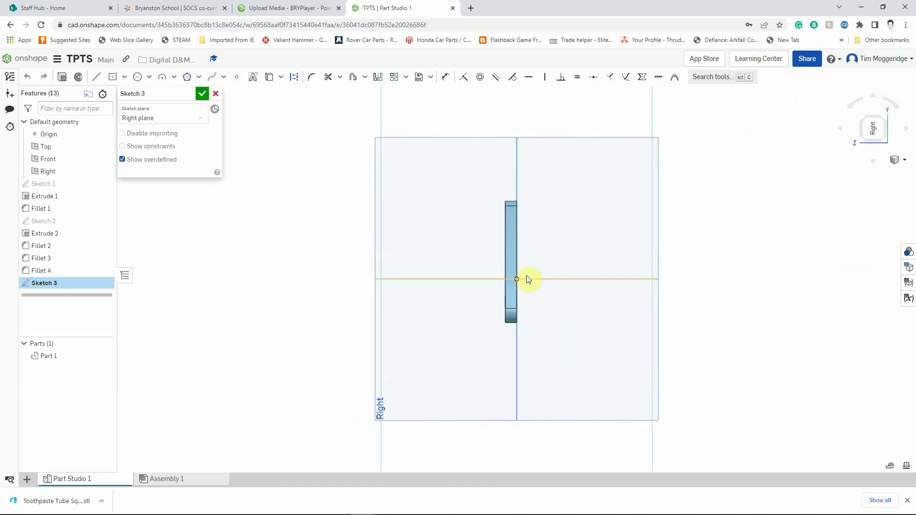
scroll(520, 251, up, 3)
scroll(522, 268, up, 1)
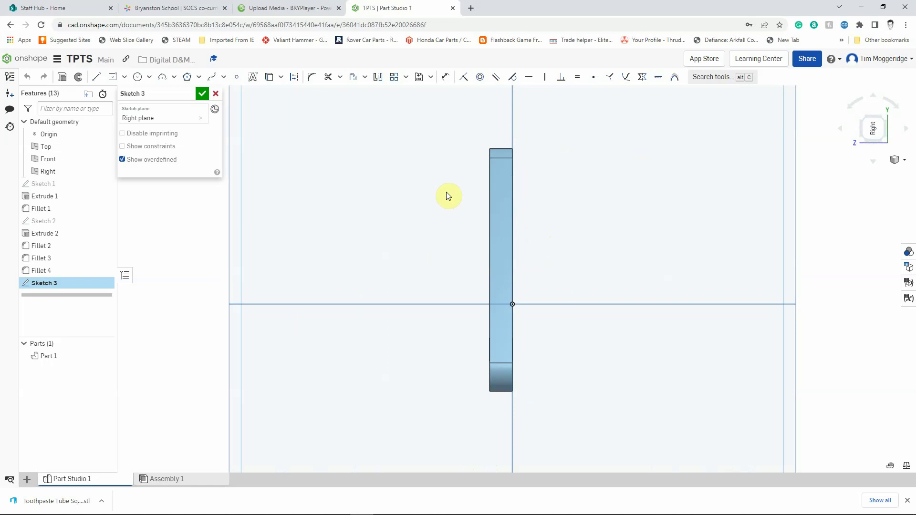
Step: Sketch a center point circle about 24.6 mm in diameter beside the plate's upper half, slightly overlapping the plate's edge
click(149, 78)
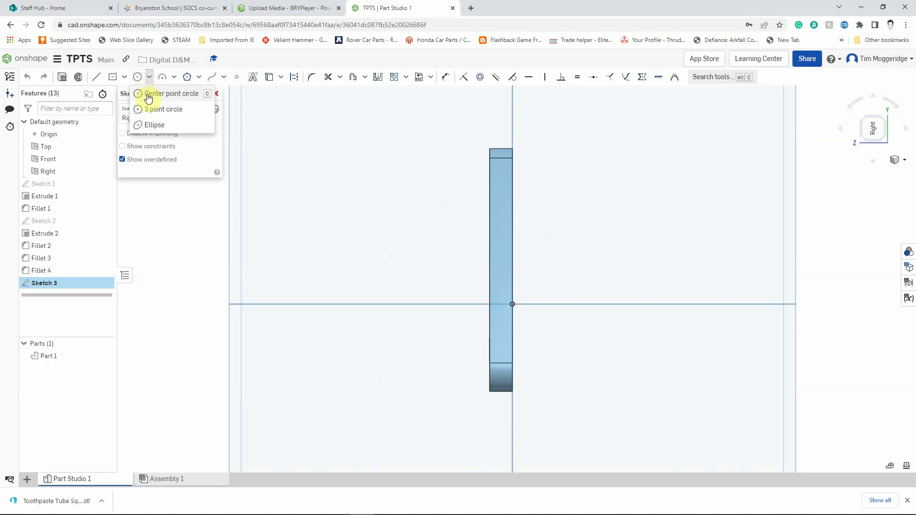
click(148, 97)
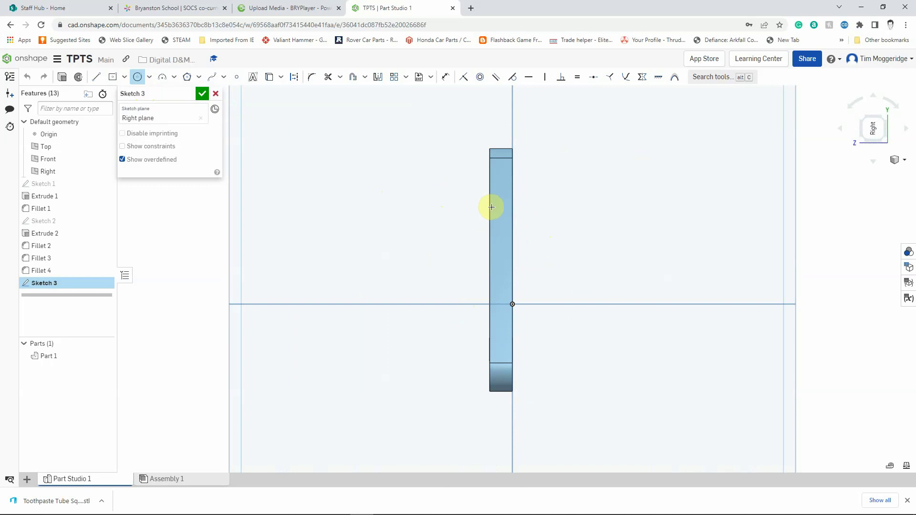
click(451, 212)
click(498, 209)
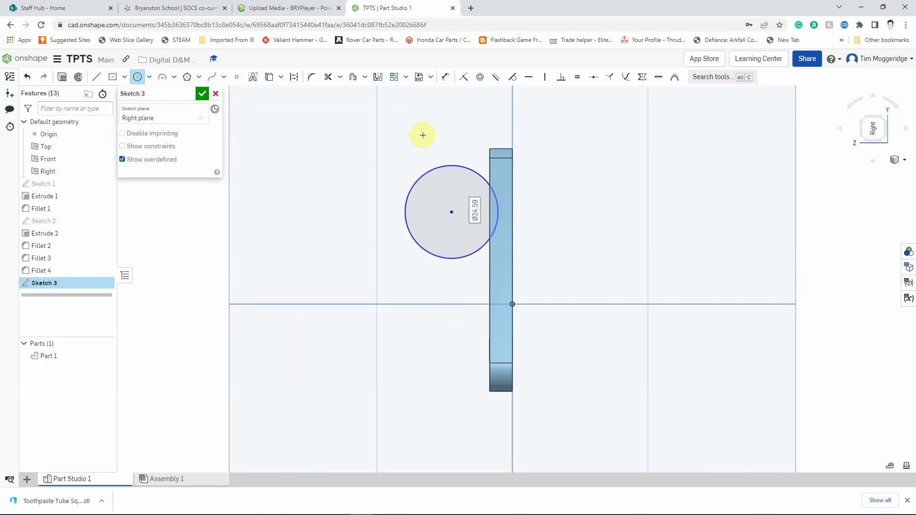
Step: Dimension the circle's diameter as 25 mm
click(446, 77)
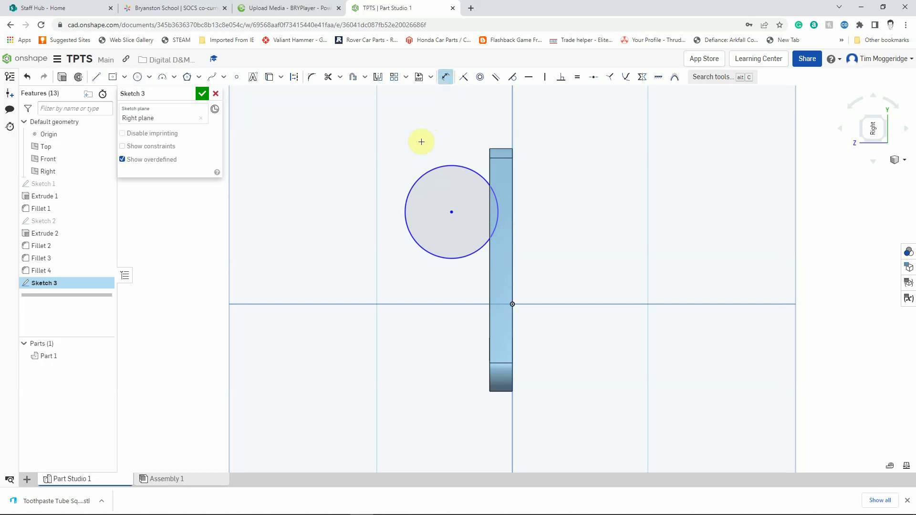
click(418, 180)
click(392, 138)
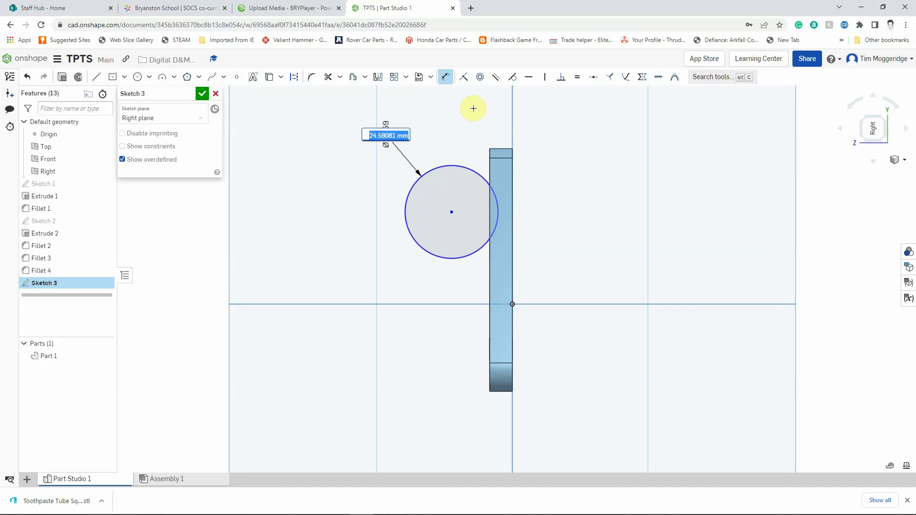
text(25)
key(Return)
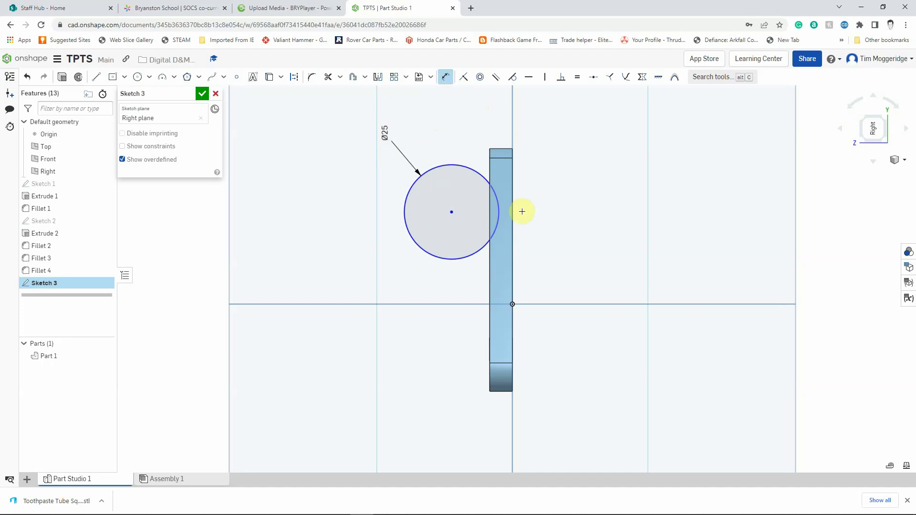
Step: Dimension the vertical distance between the circle's centre and the origin as 21 mm
click(527, 304)
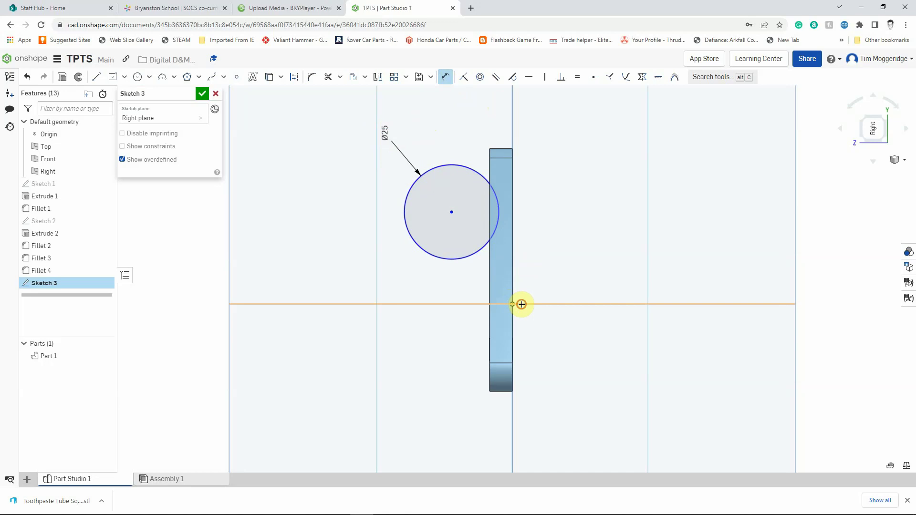
click(520, 303)
key(d)
click(452, 213)
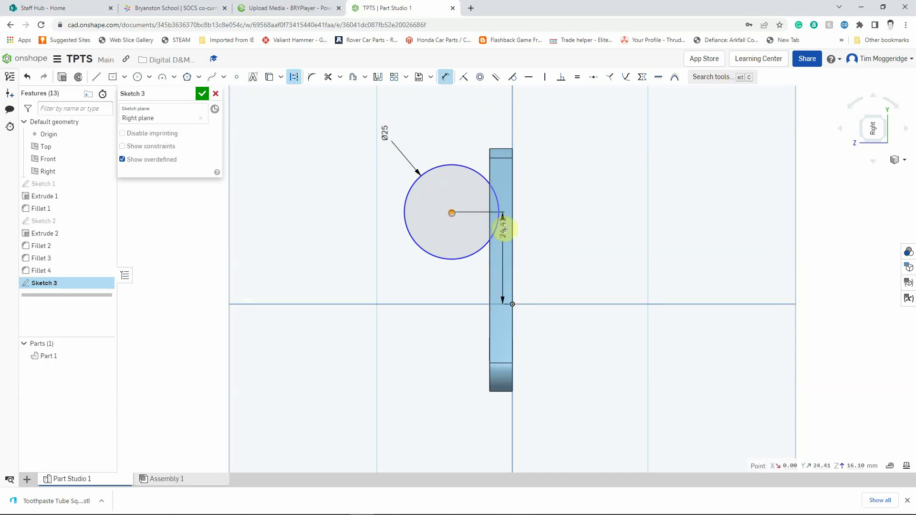
click(513, 304)
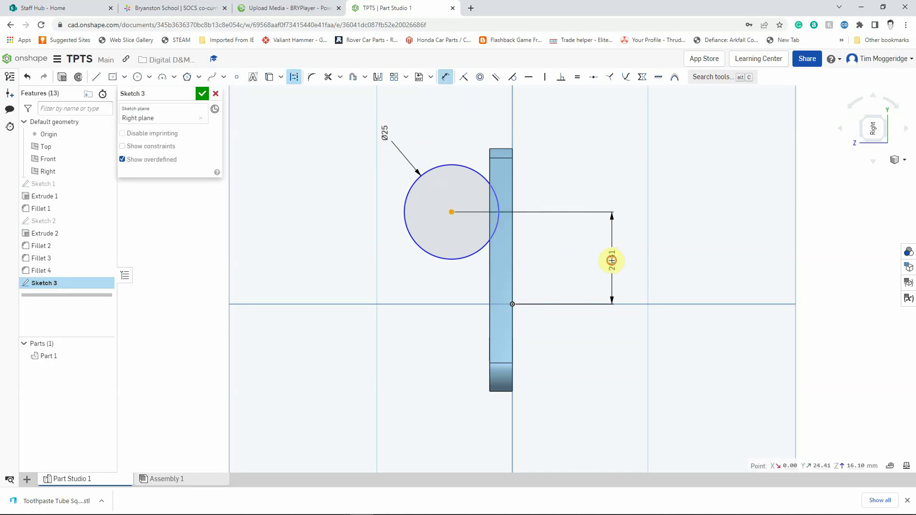
click(612, 261)
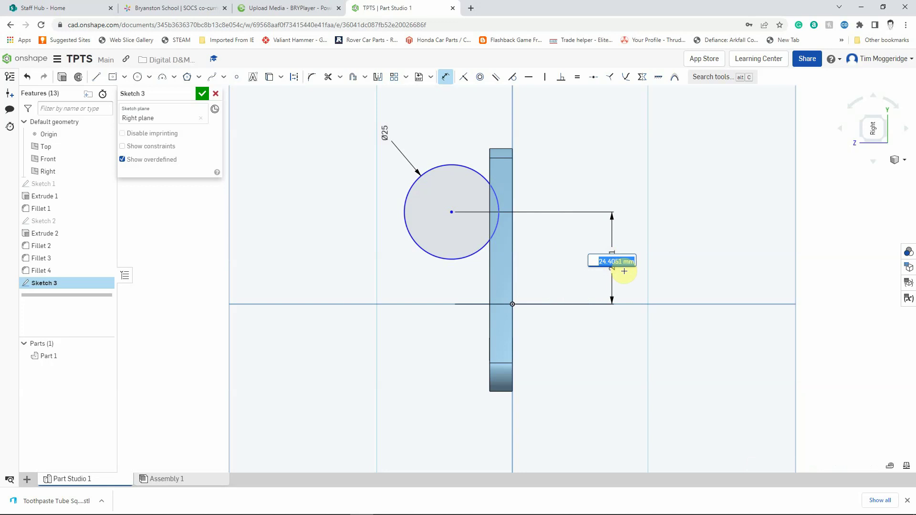
text(21)
key(Return)
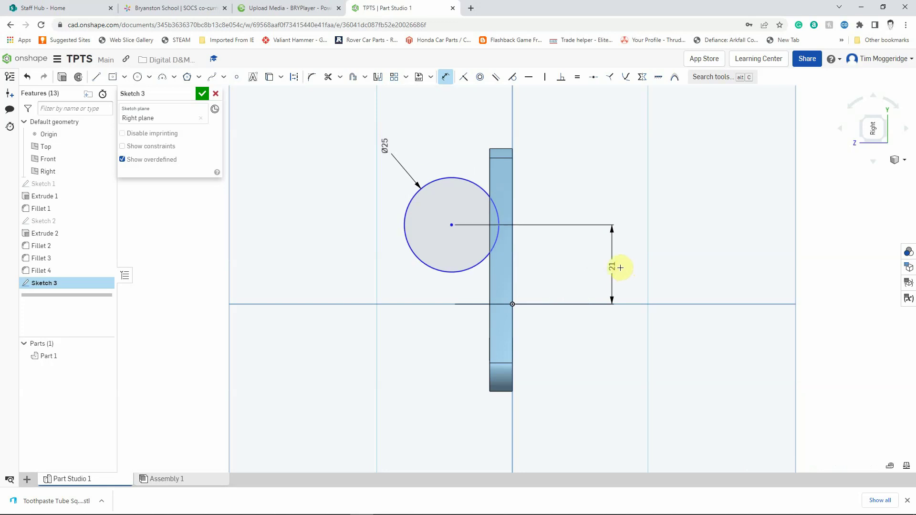
Step: Dimension the horizontal distance between the circle's centre and the plate face on the origin line as 16 mm
click(512, 244)
click(451, 225)
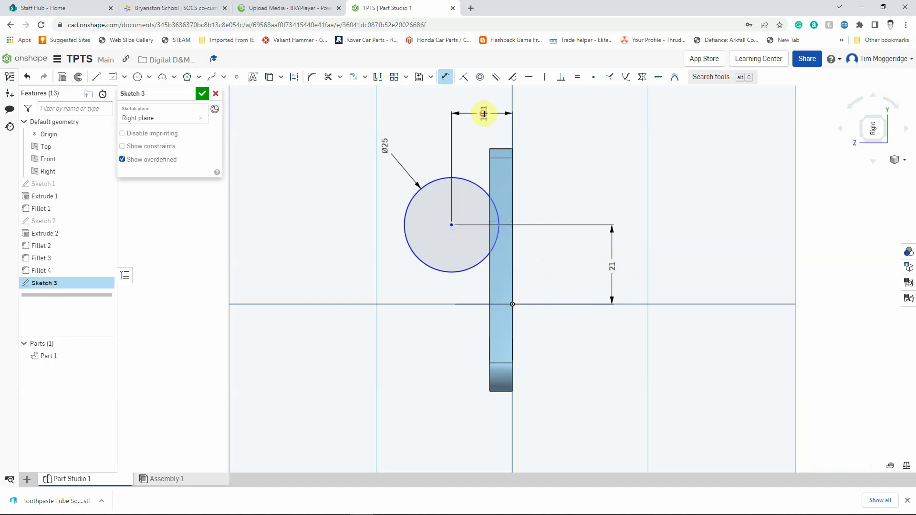
click(491, 130)
text(1)
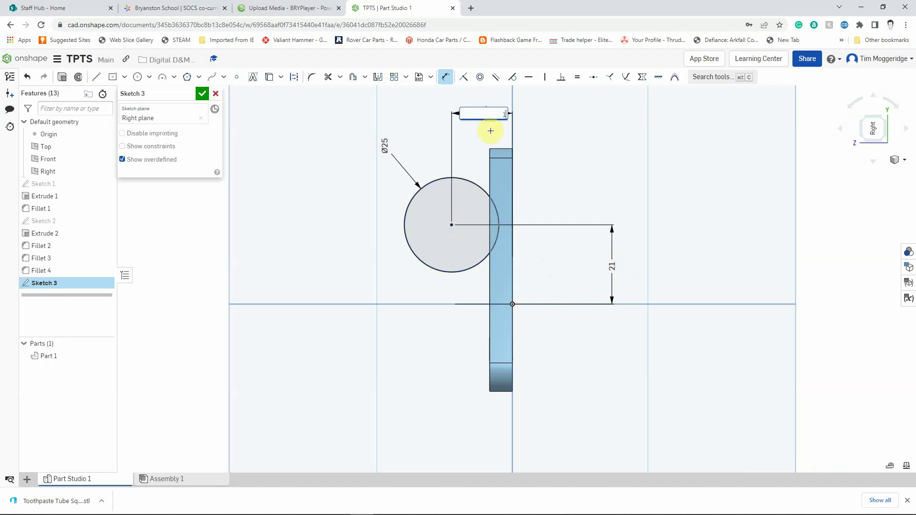
text(6)
key(Return)
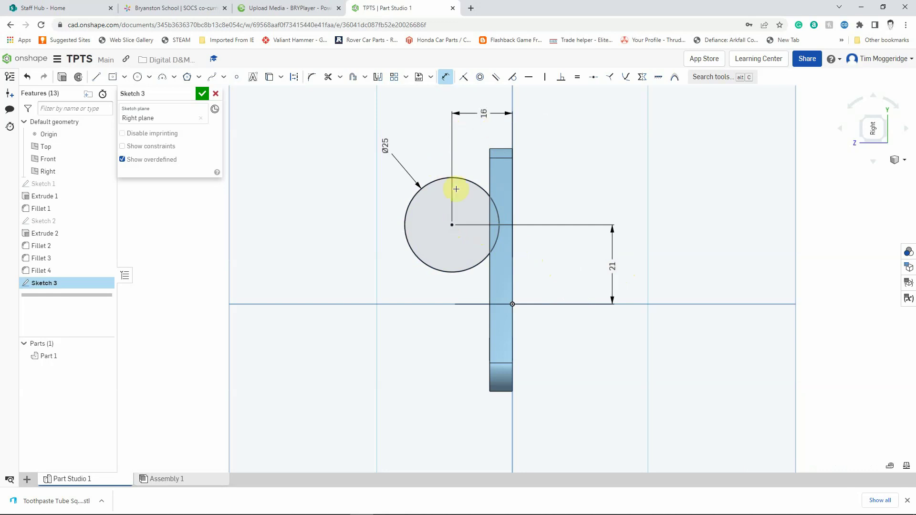
Step: Draw a horizontal line through the circle's centre, spanning its full diameter from one side of the circle to the other
mouse_move(380, 260)
right_down()
mouse_move(323, 248)
mouse_move(331, 248)
right_up()
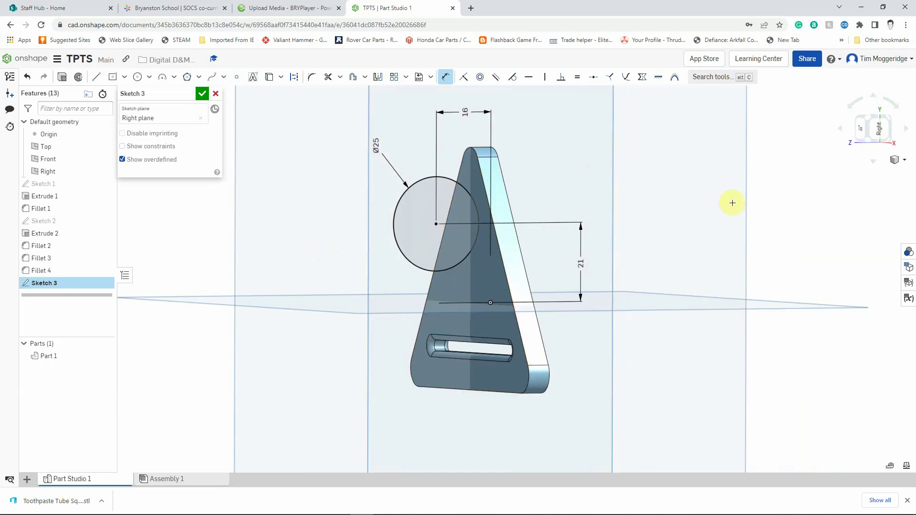
key(n)
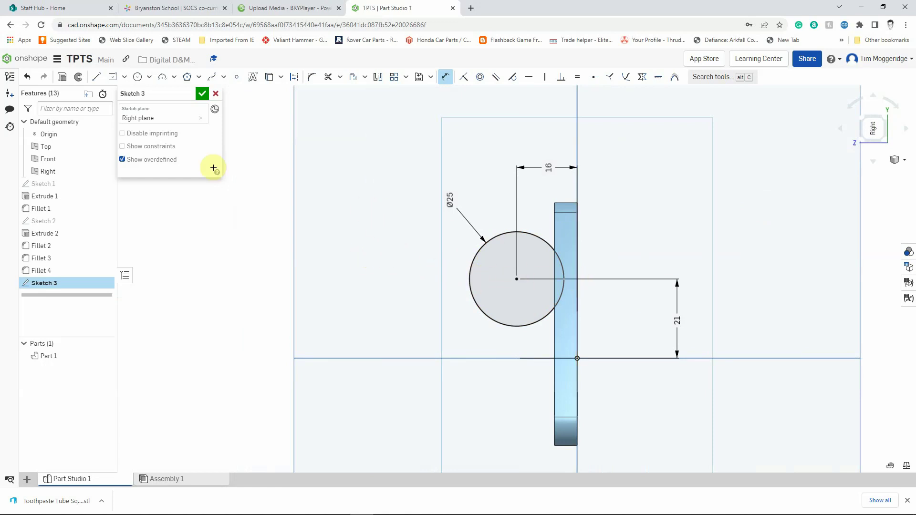
click(94, 77)
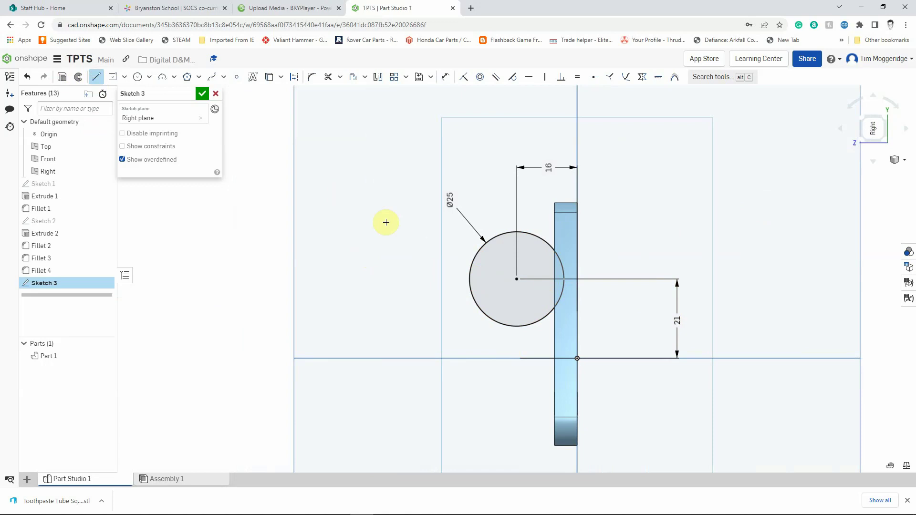
click(516, 279)
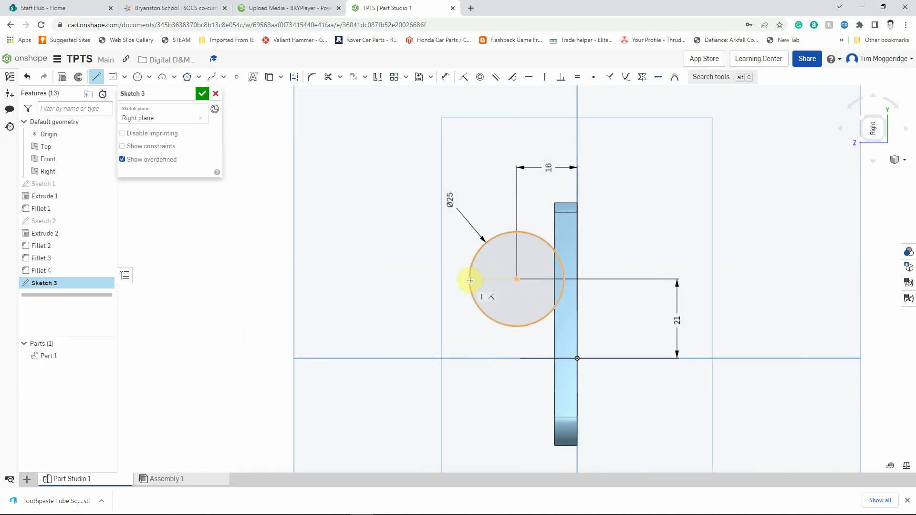
click(470, 280)
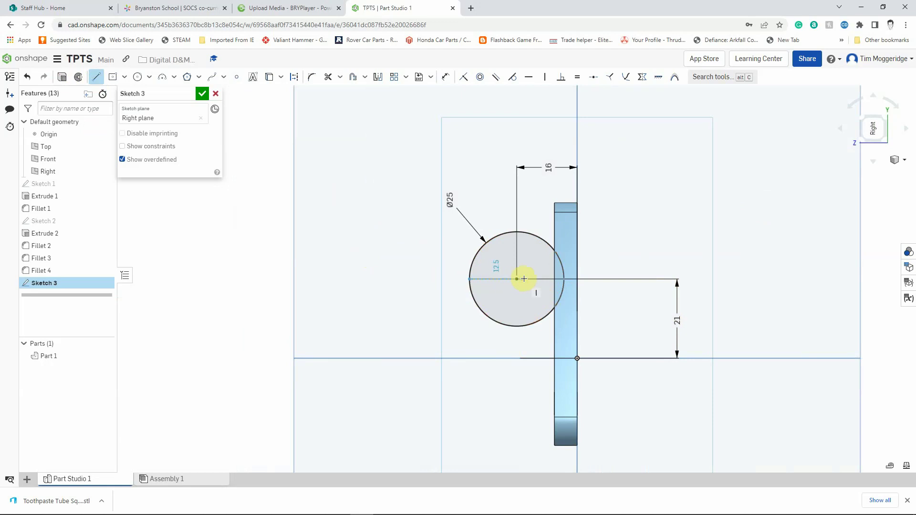
click(564, 280)
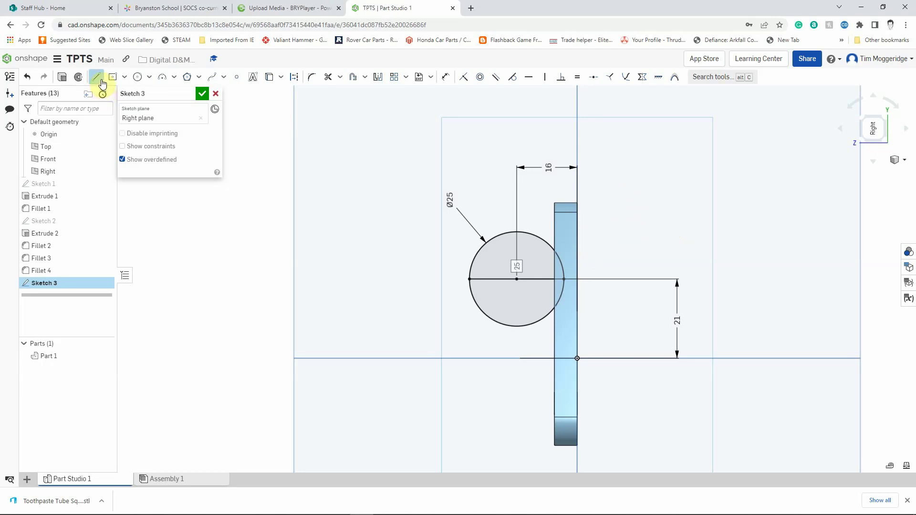
click(637, 176)
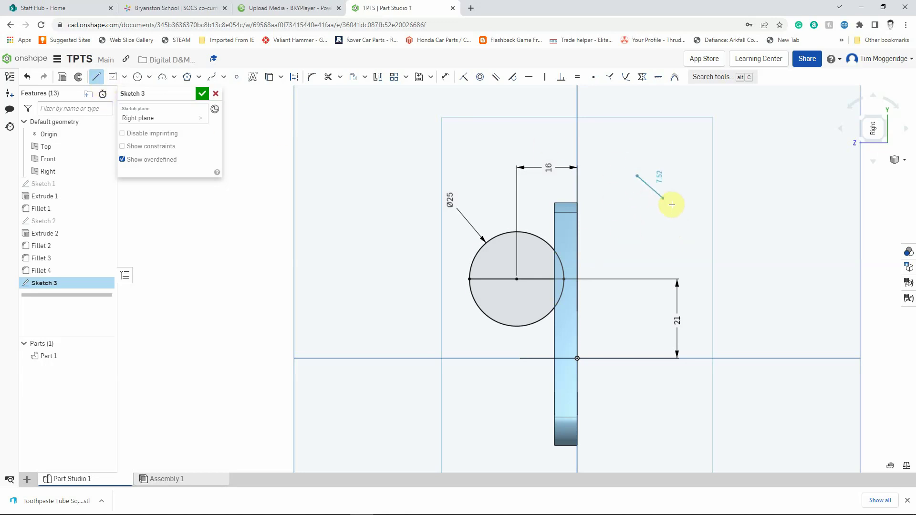
click(682, 211)
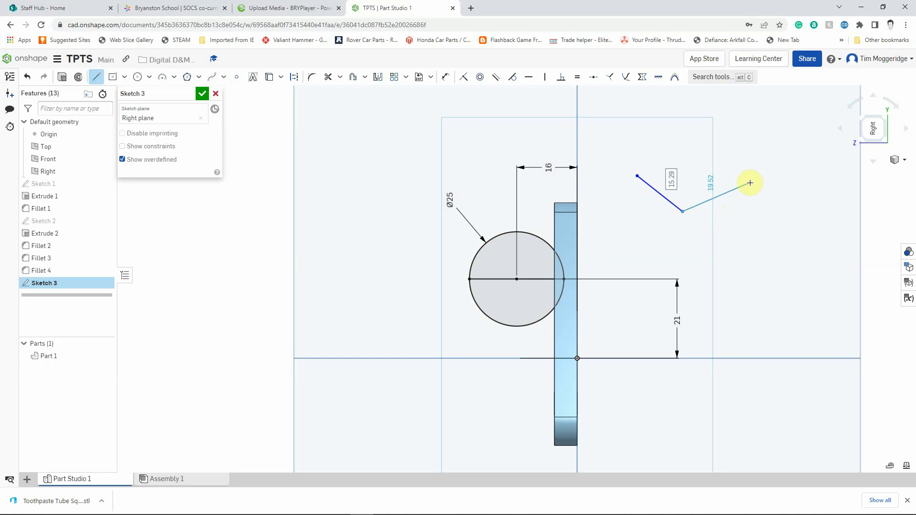
click(750, 183)
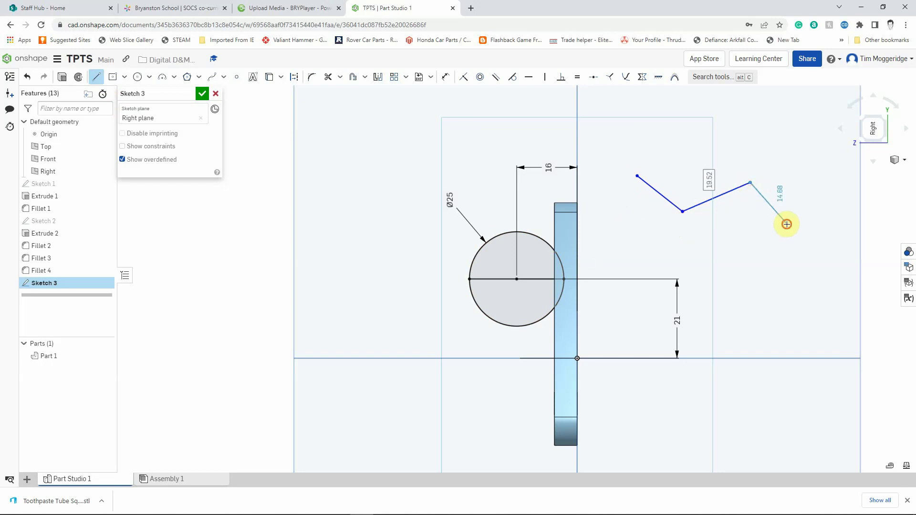
click(791, 156)
click(817, 212)
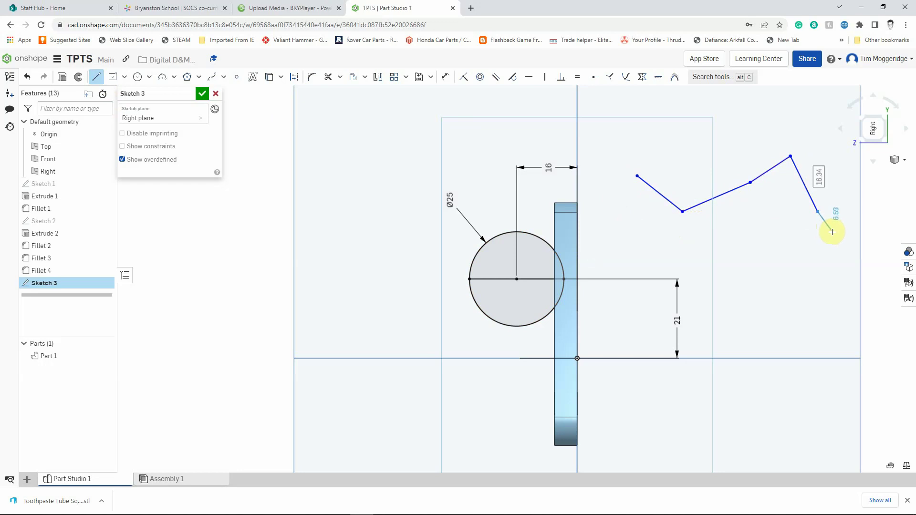
key(Escape)
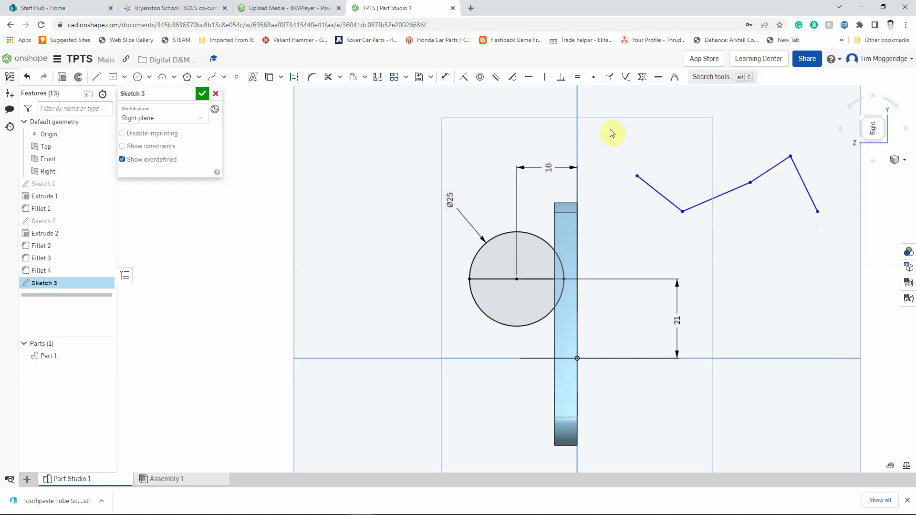
drag(610, 125, 839, 242)
key(Delete)
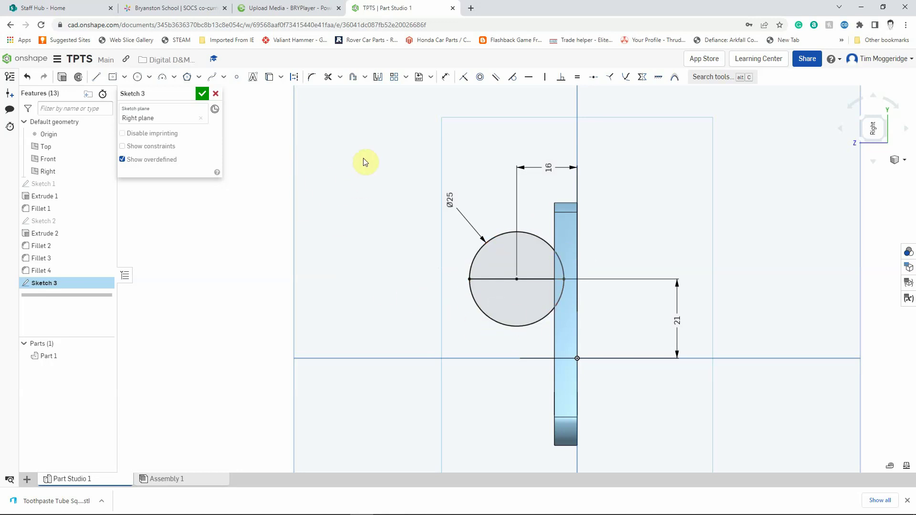
Step: Trim away the circle's lower half and cut a dimple into the plate with a full Remove revolve of the semicircle around its diameter line
click(328, 77)
click(485, 314)
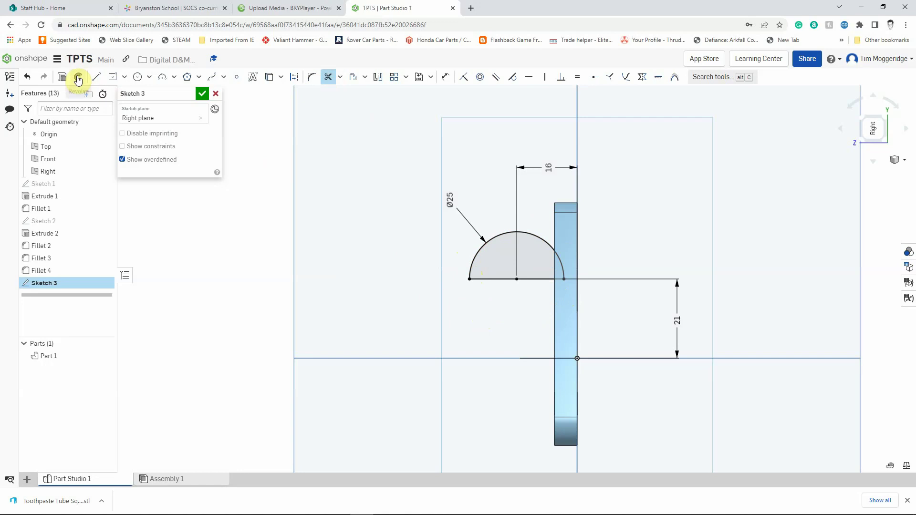
click(79, 78)
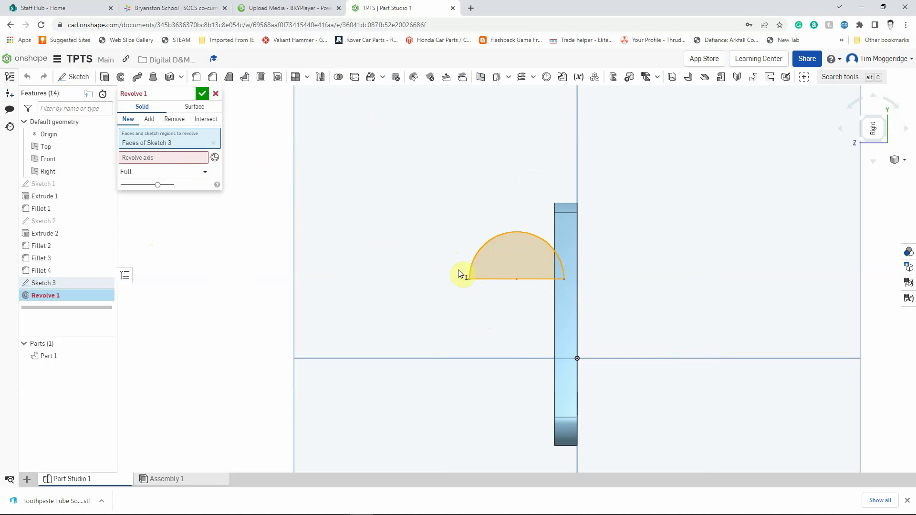
click(164, 158)
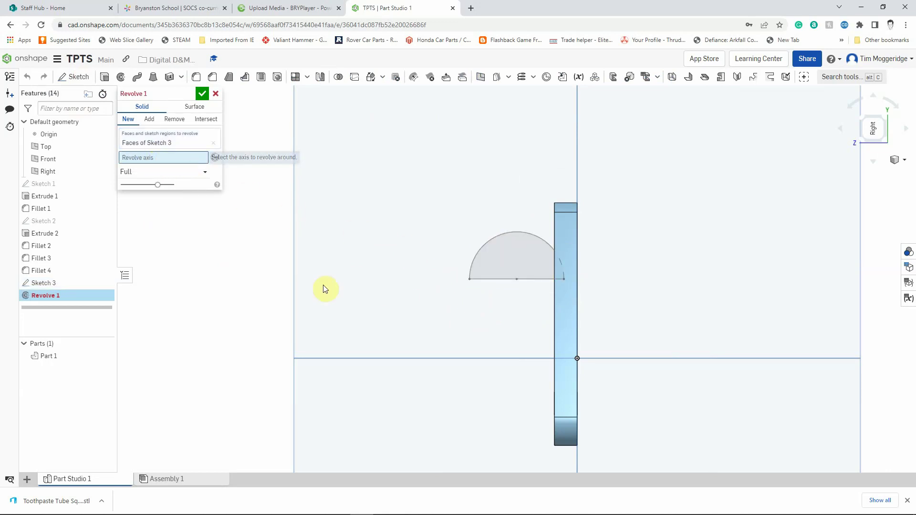
click(493, 278)
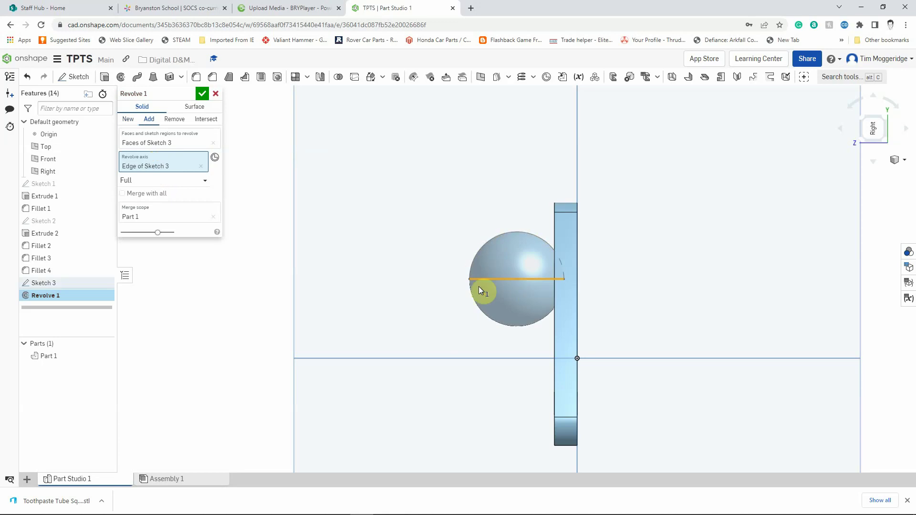
right_drag(364, 280, 522, 282)
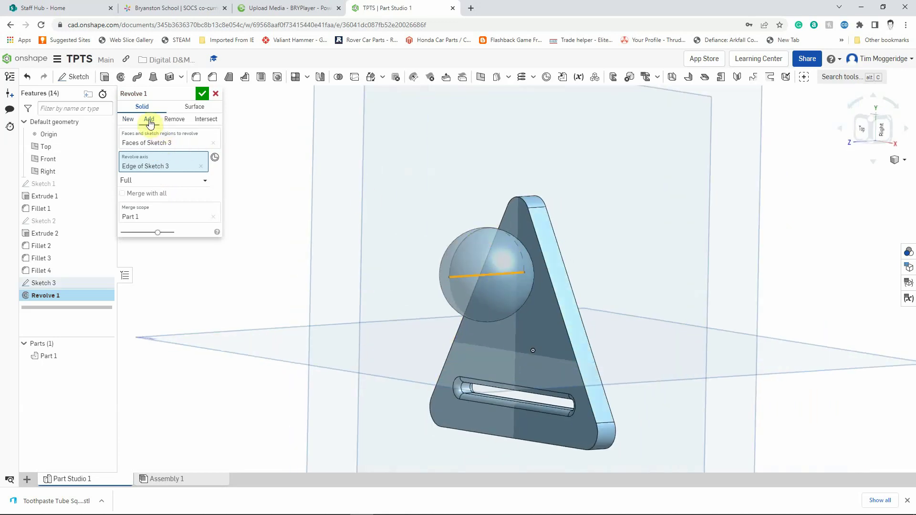
click(174, 119)
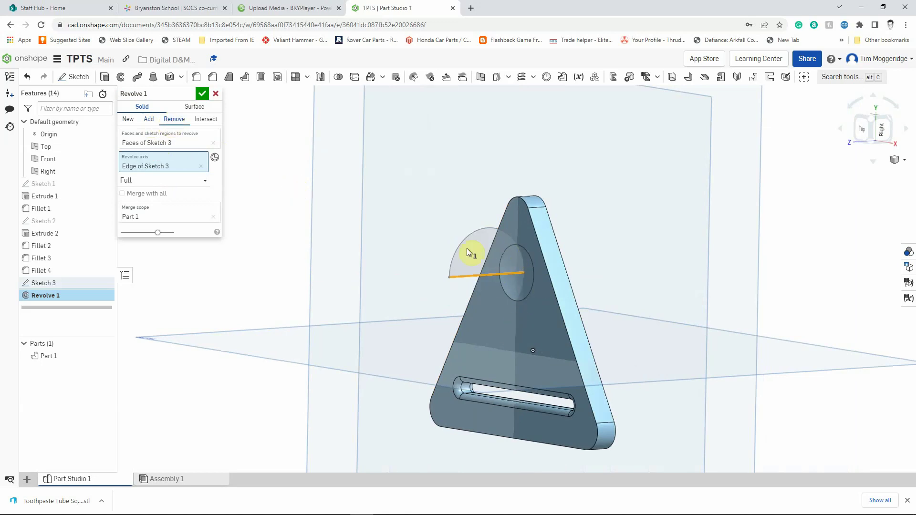
click(203, 94)
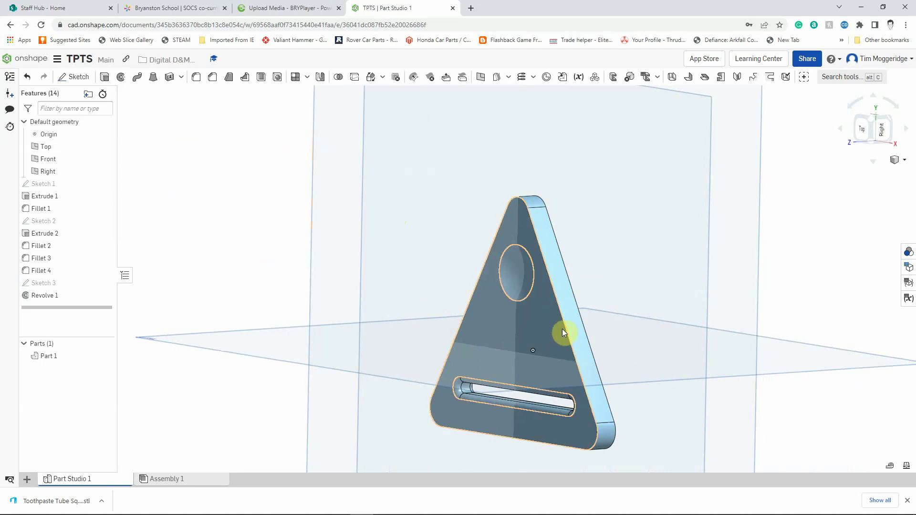
Step: Fillet the plate's outer perimeter edges on both the front and back faces with a 2.5 mm radius
click(195, 79)
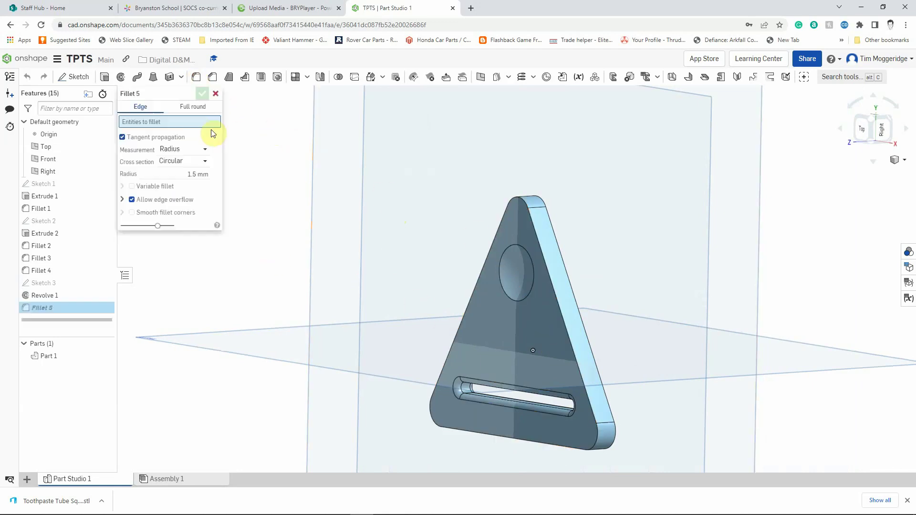
click(193, 174)
text(2)
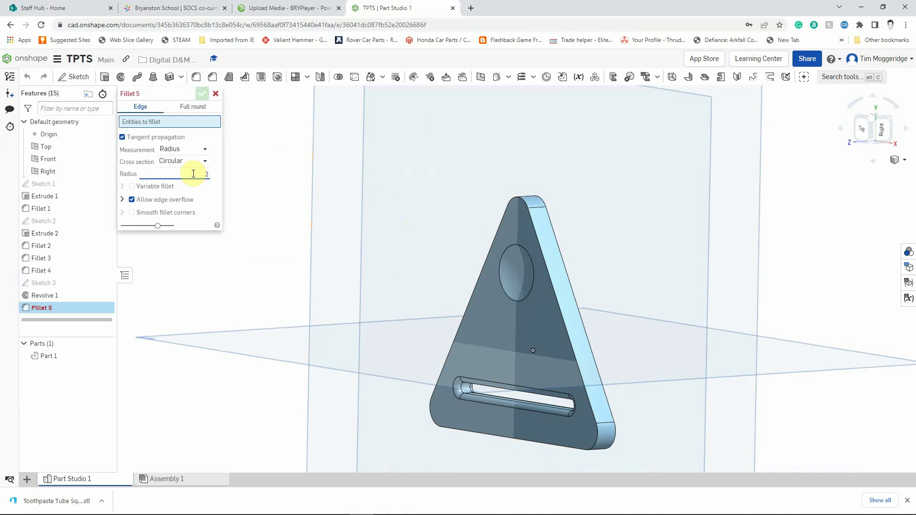
text(.5)
click(563, 322)
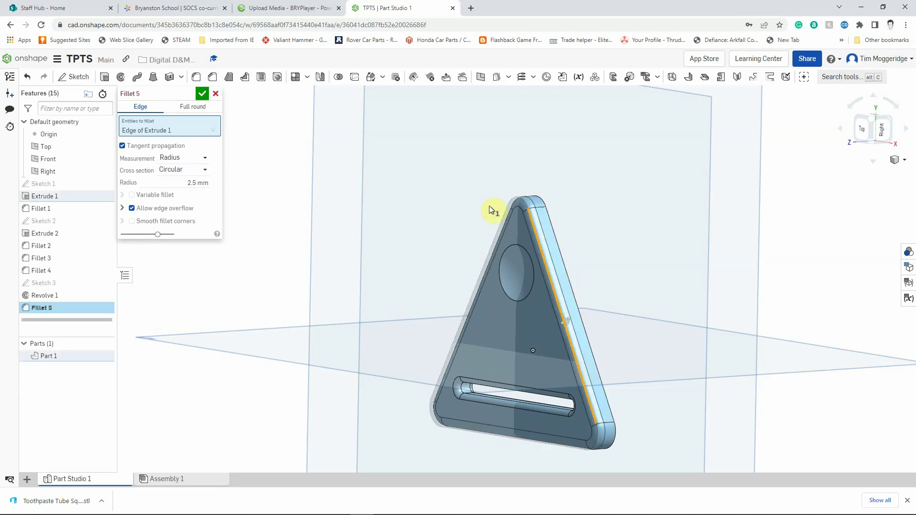
click(571, 287)
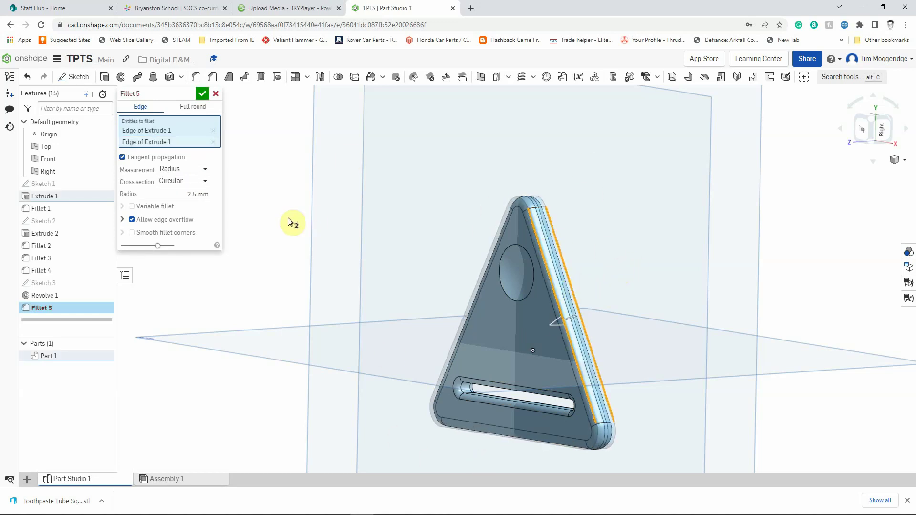
click(201, 94)
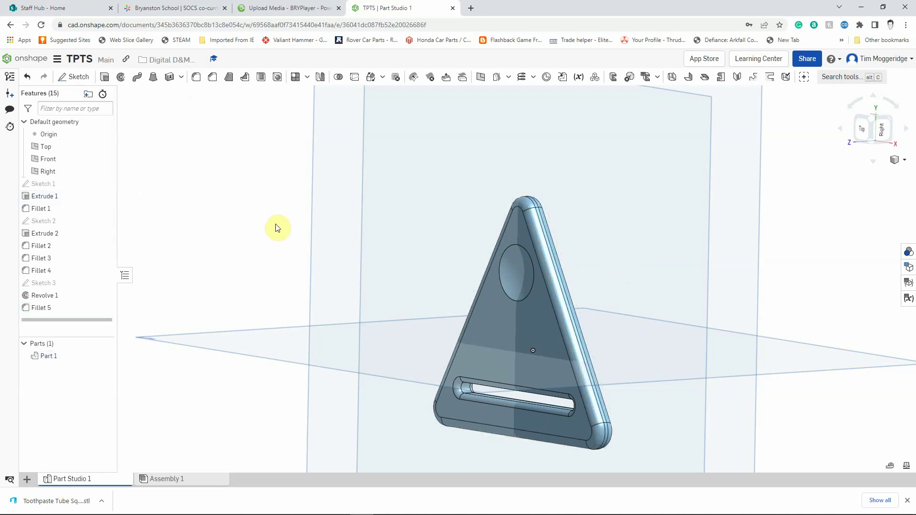
Step: Export Part Studio 1 as a binary STL file named TPTS, in millimetres at fine resolution, with the Download option
right_drag(278, 227, 280, 198)
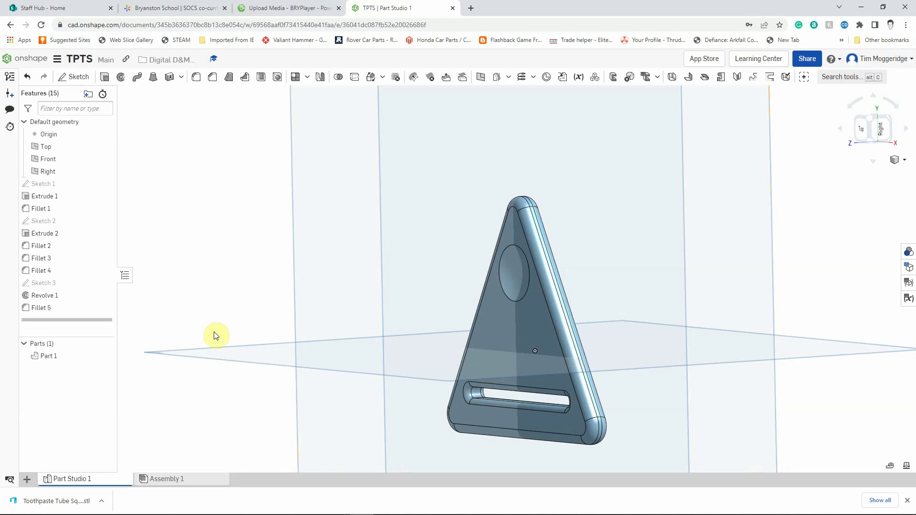
right_click(98, 483)
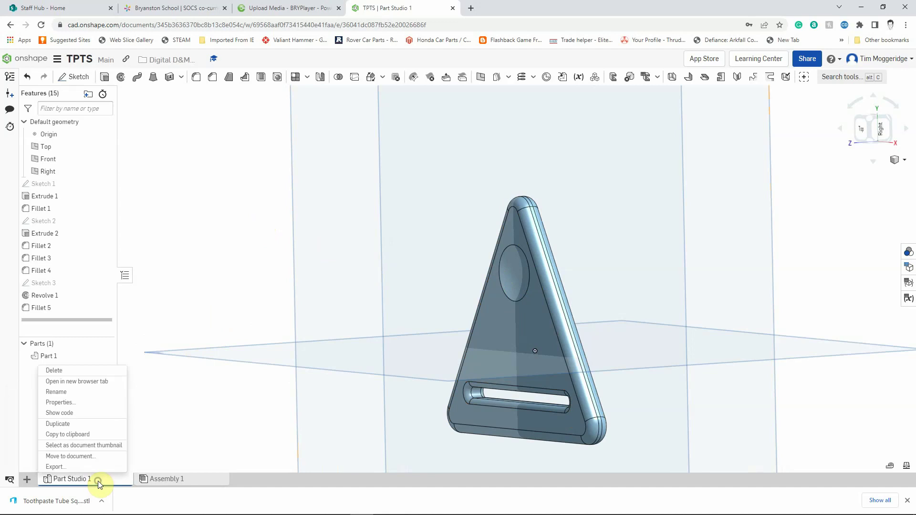
click(69, 467)
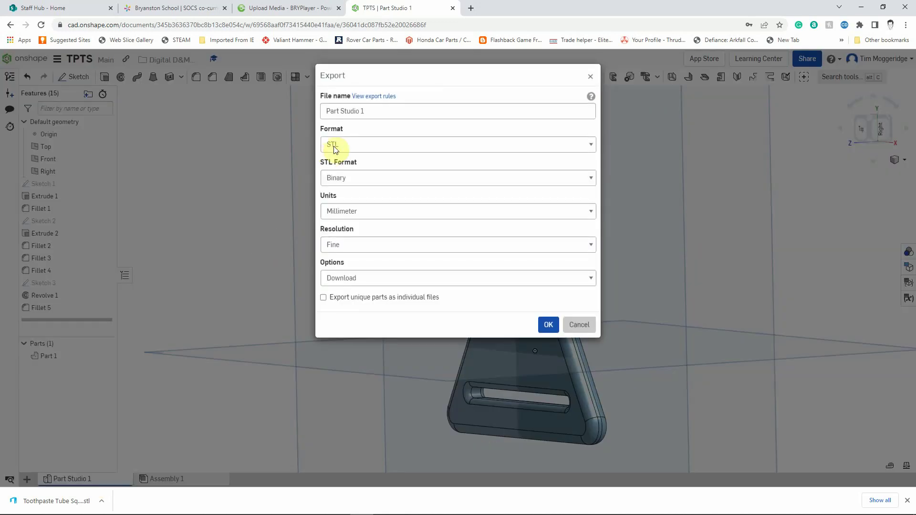
triple_click(386, 109)
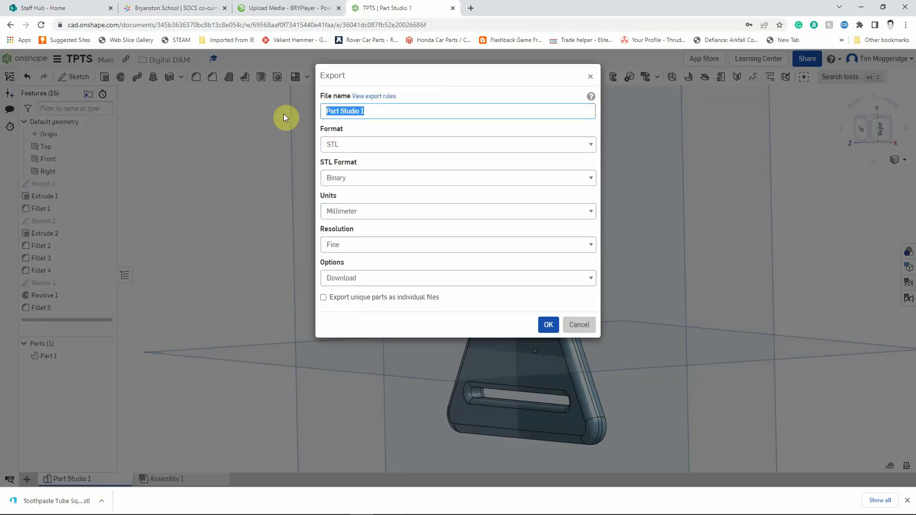
text(TPTS)
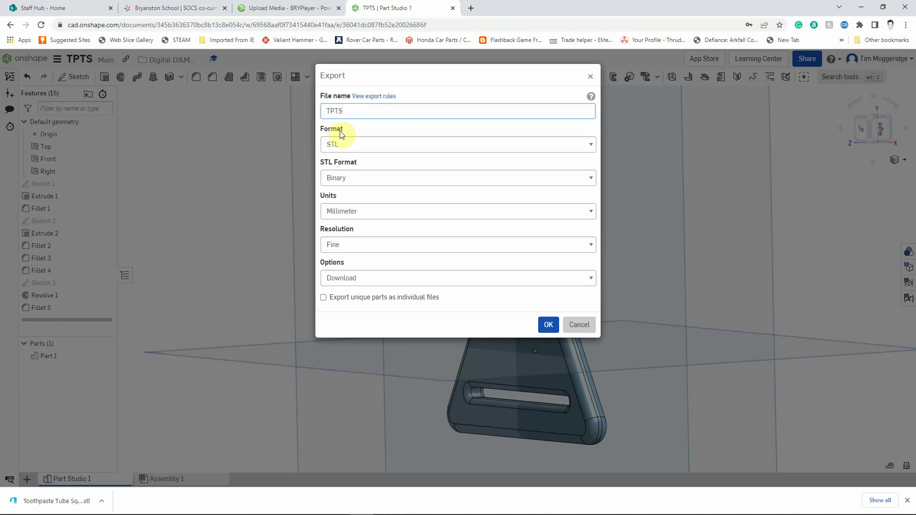
click(590, 144)
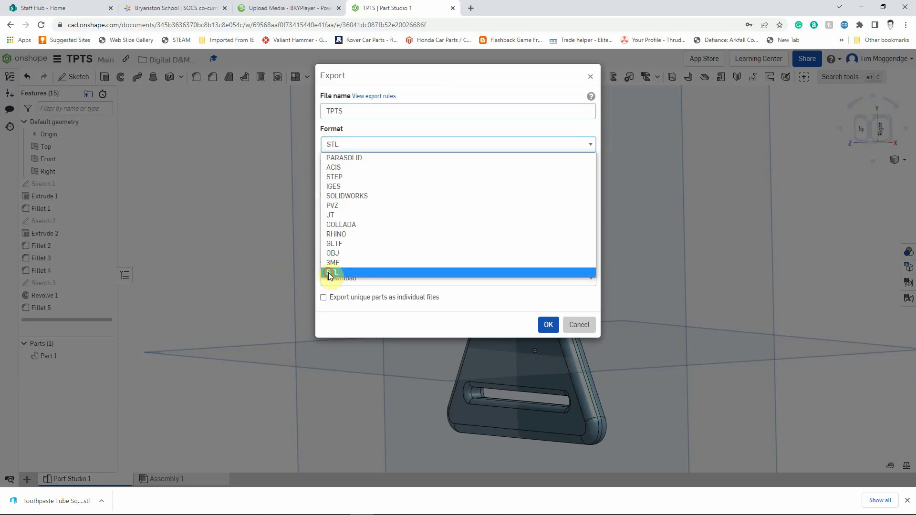
click(332, 272)
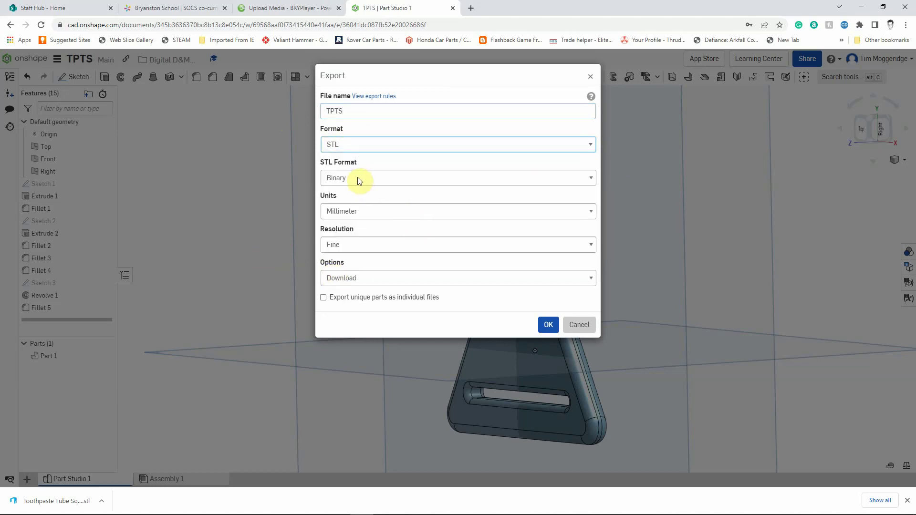
click(591, 178)
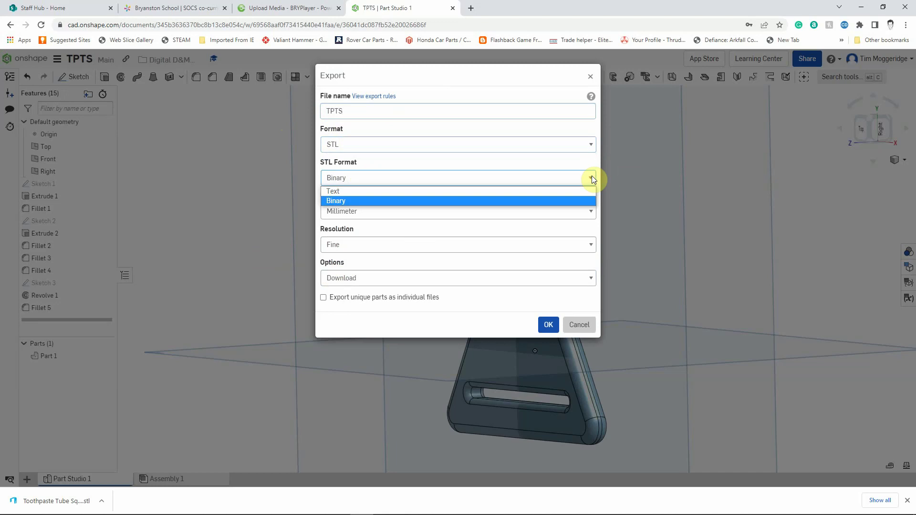
click(343, 202)
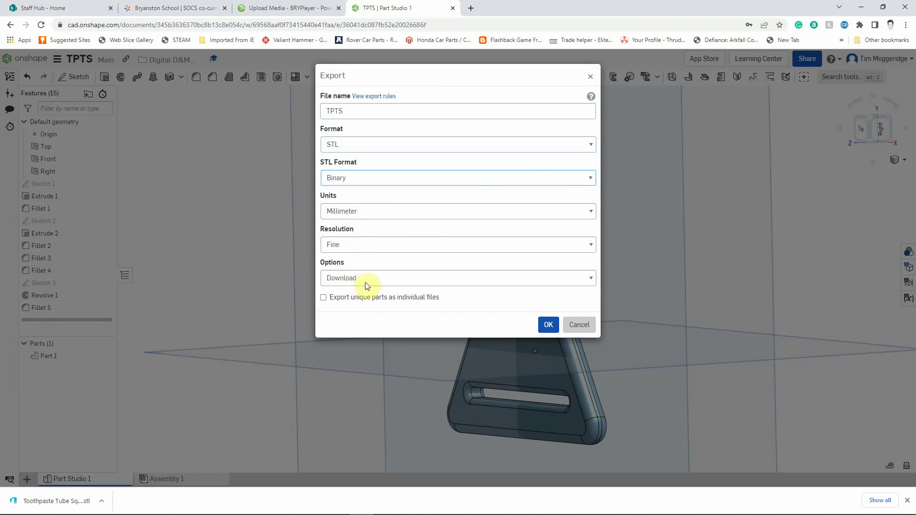
click(548, 324)
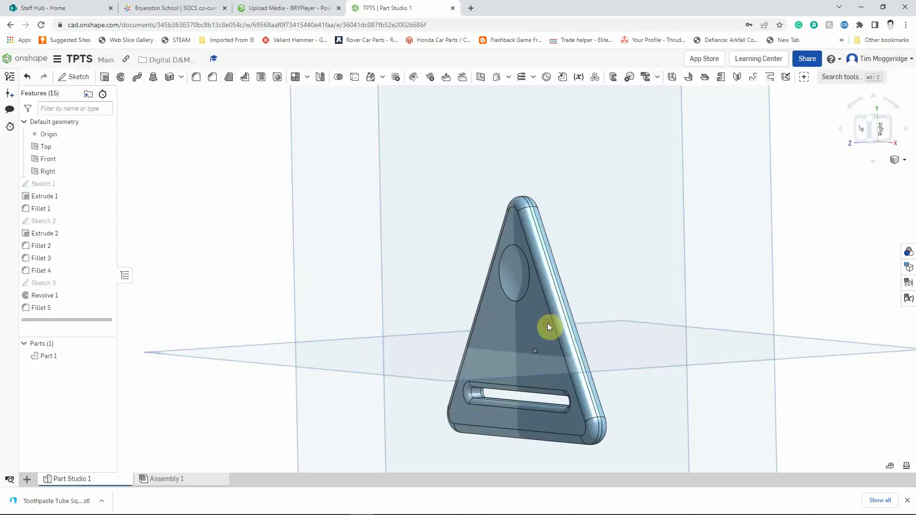